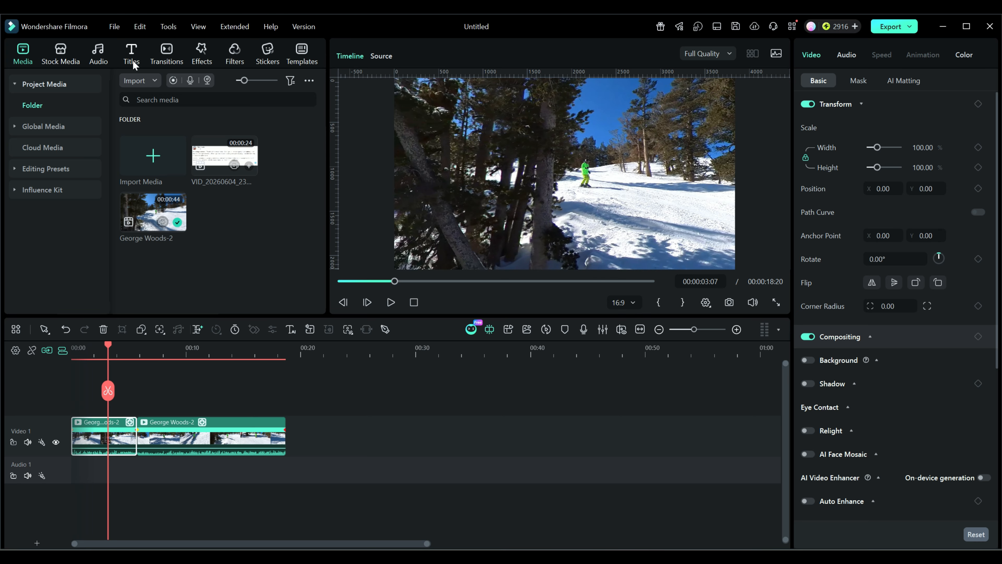
# Step: Open the titles library and inspect the options of the Callout 6 title
pyautogui.click(133, 51)
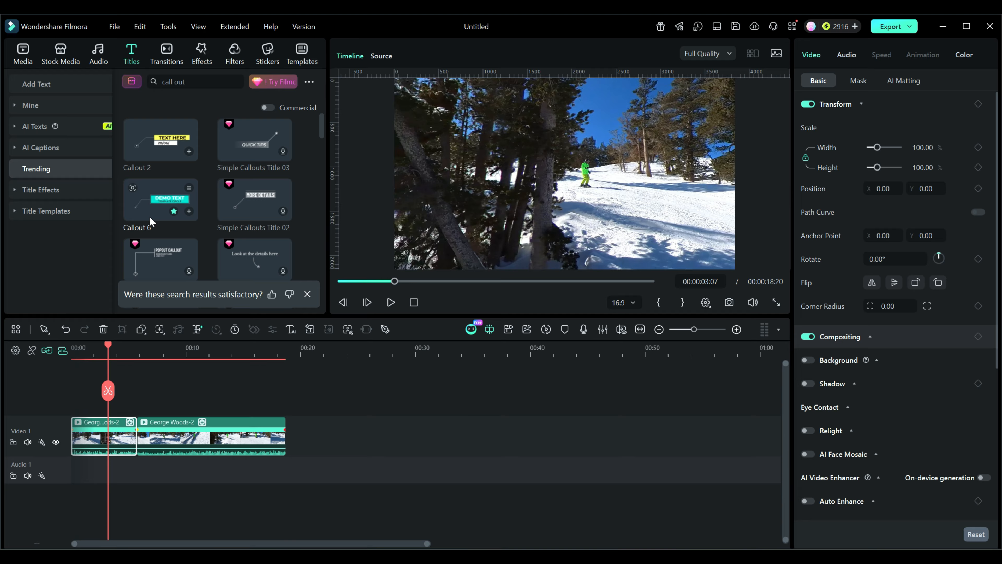
pyautogui.rightClick(152, 202)
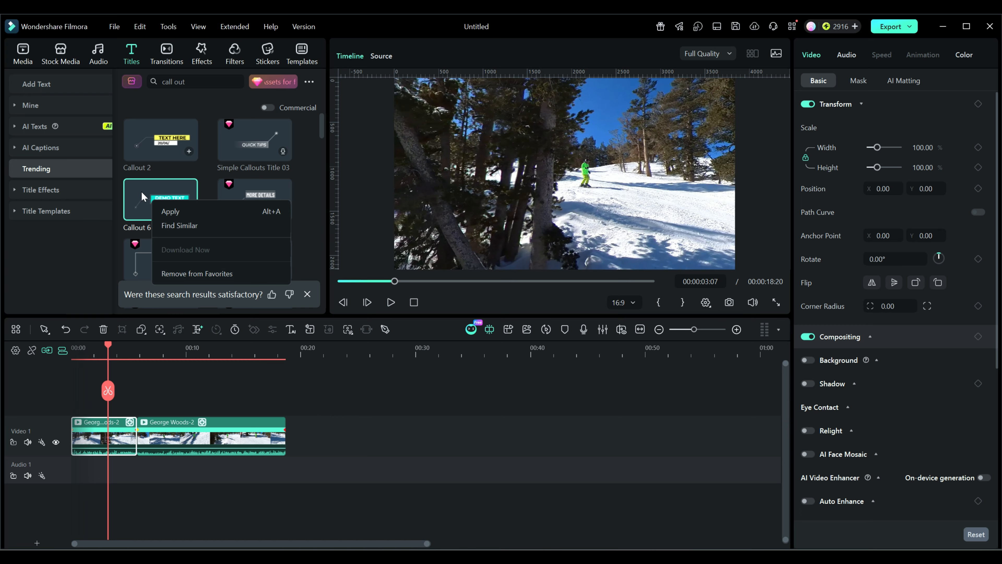
pyautogui.click(152, 105)
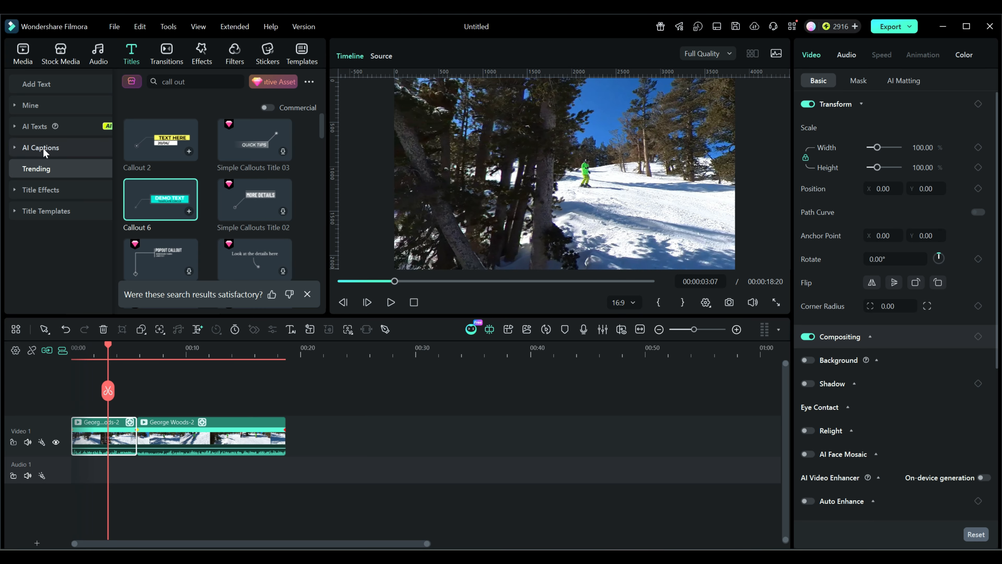
# Step: Open the custom titles and preview the Red Arrow Text template
pyautogui.click(23, 105)
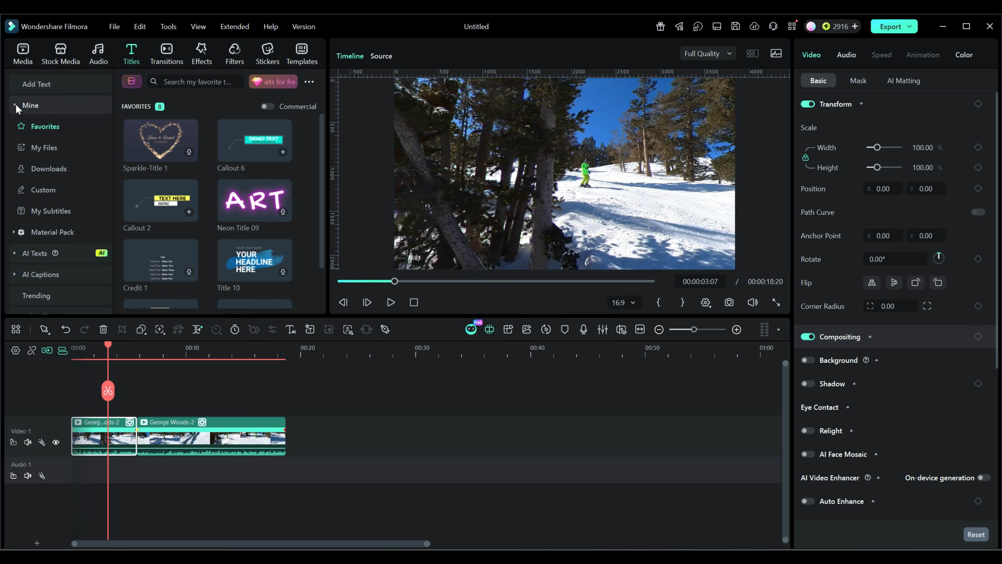
pyautogui.click(37, 190)
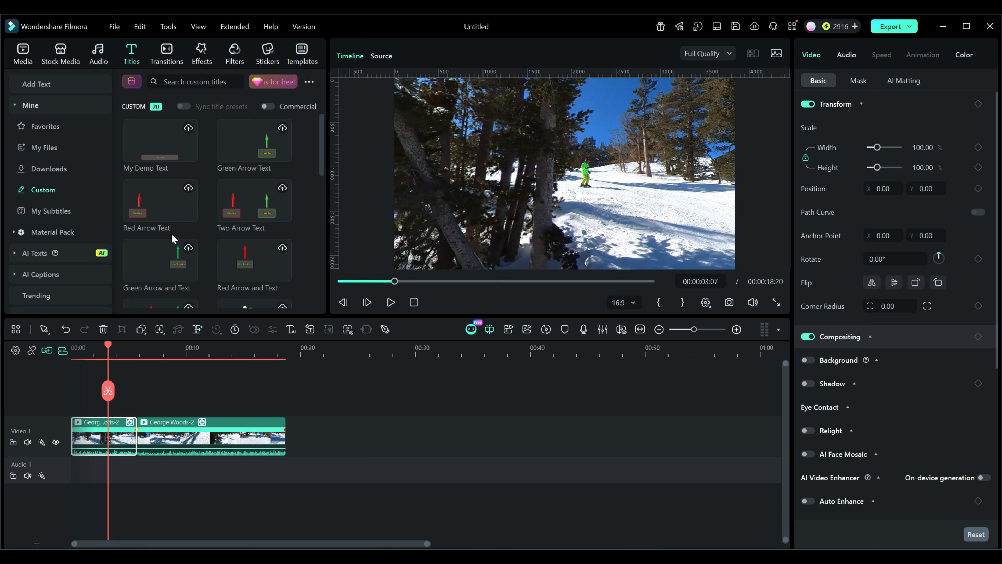
pyautogui.rightClick(153, 209)
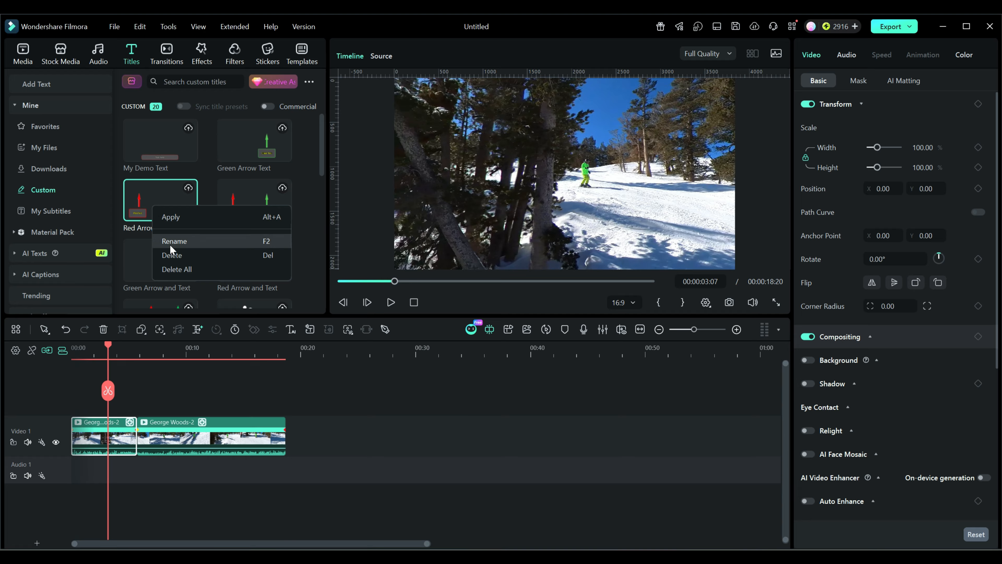
pyautogui.click(166, 194)
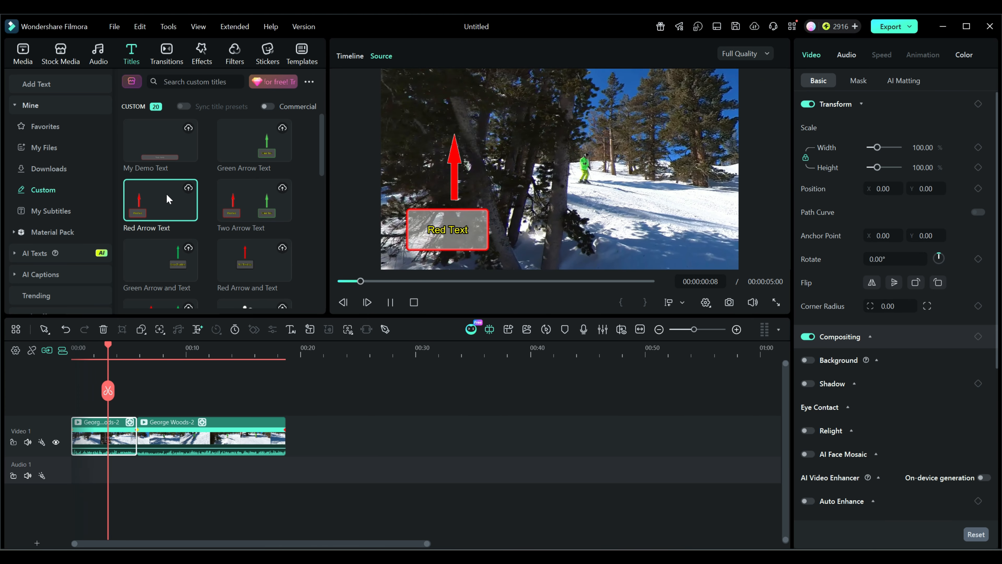
pyautogui.click(390, 302)
pyautogui.moveTo(174, 215)
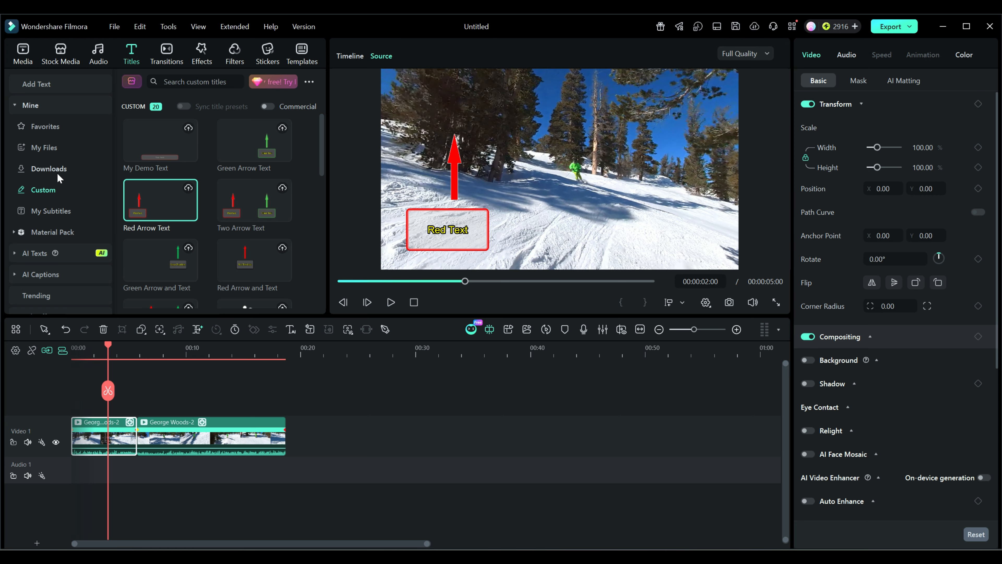
# Step: Add the Default Title from the Trending titles to a new track above the video at the playhead
pyautogui.scroll(-2, 59, 195)
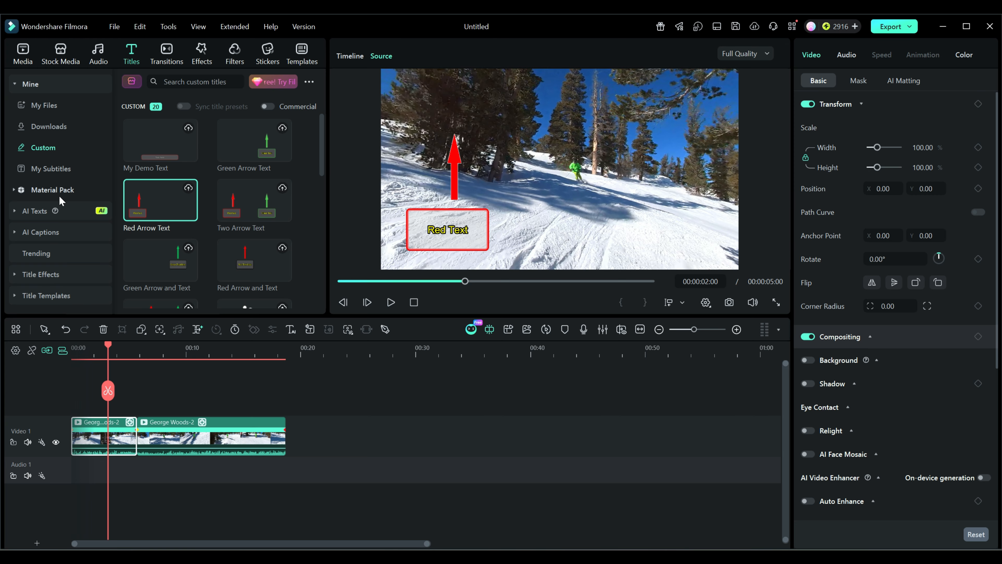
pyautogui.click(46, 254)
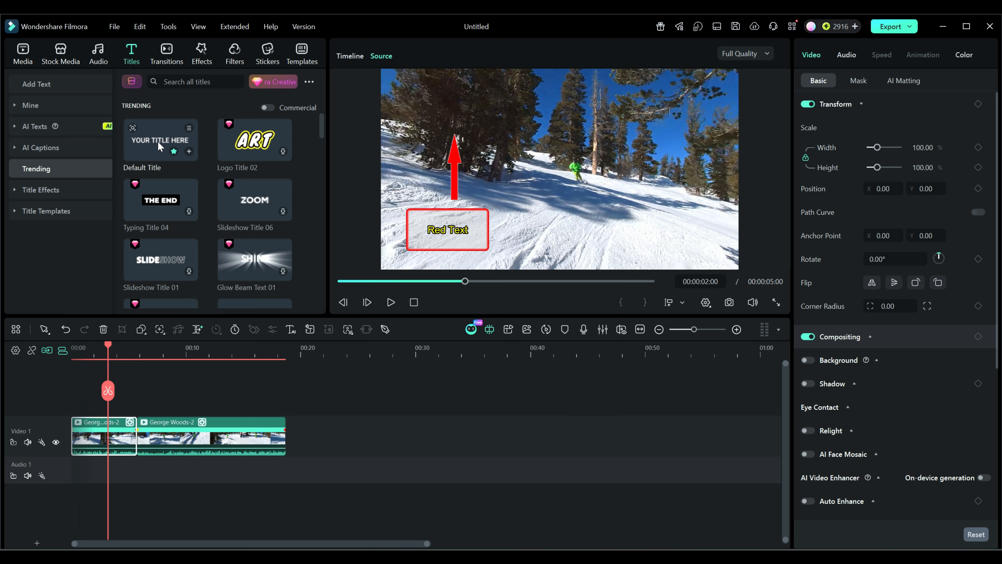
pyautogui.moveTo(158, 141); pyautogui.dragTo(77, 408)
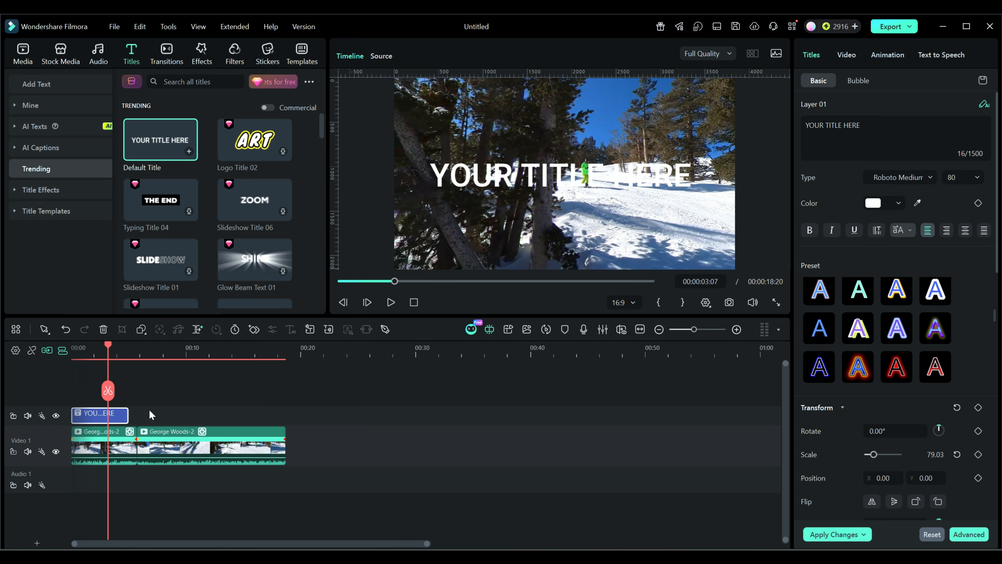
# Step: Open the title in Advanced Text Edit and delete its default text box
pyautogui.doubleClick(118, 415)
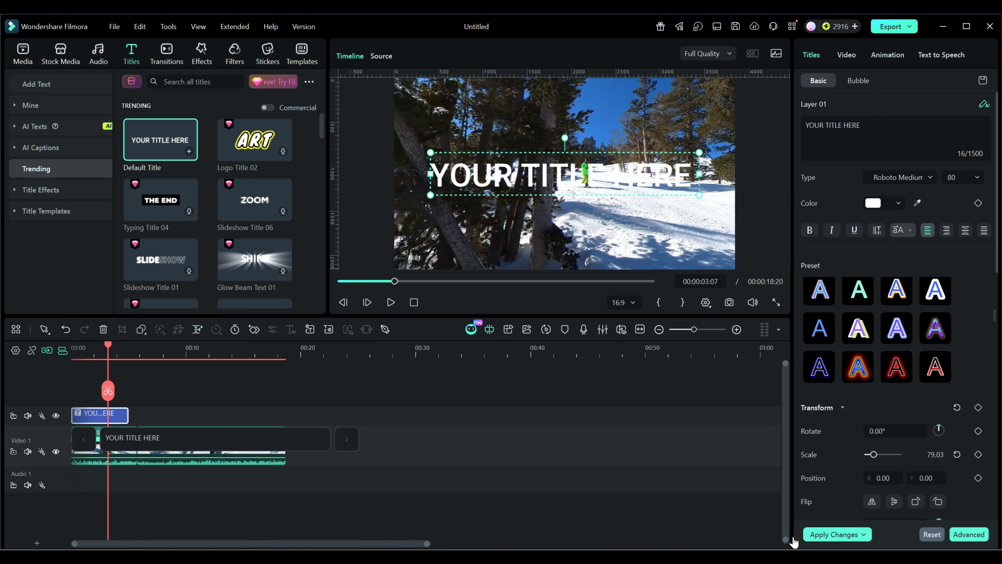
pyautogui.click(967, 535)
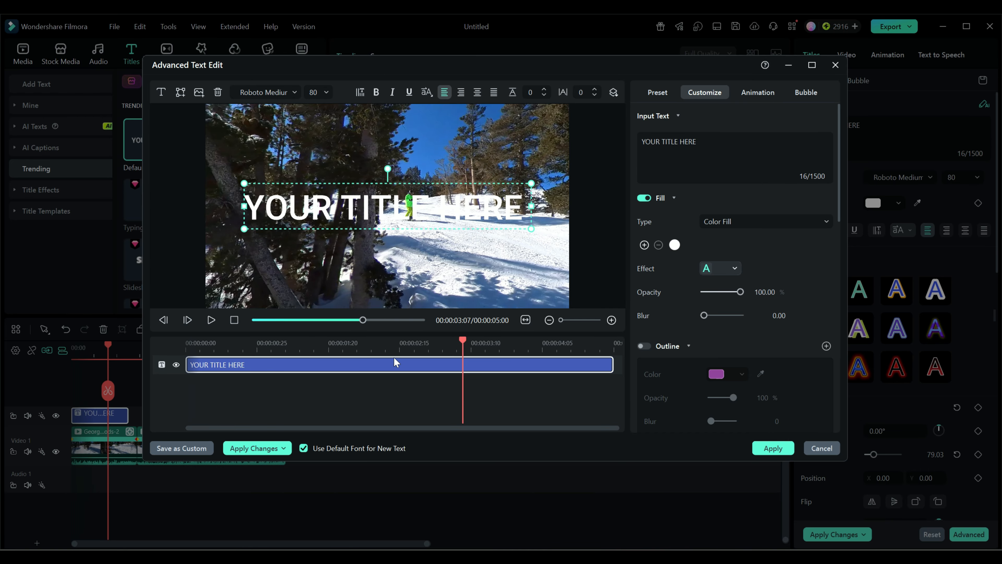
pyautogui.press('Delete')
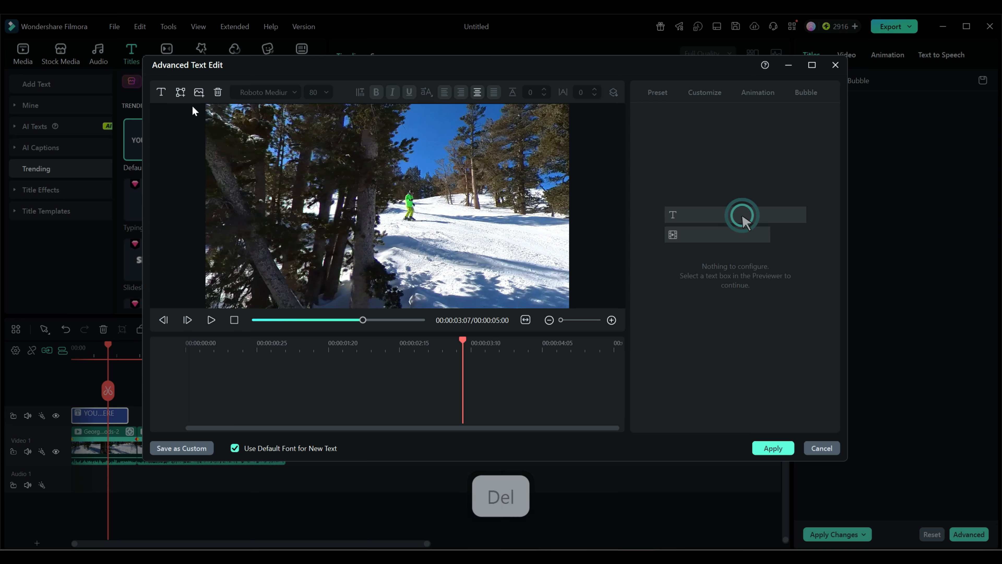
# Step: Insert a rectangle shape text box and set its text colour to red
pyautogui.click(181, 94)
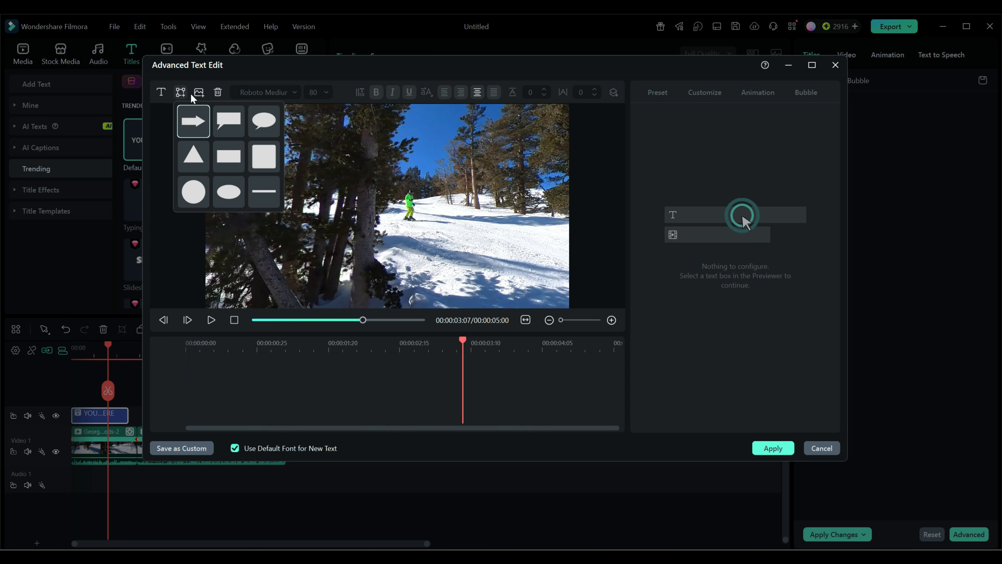
pyautogui.click(232, 163)
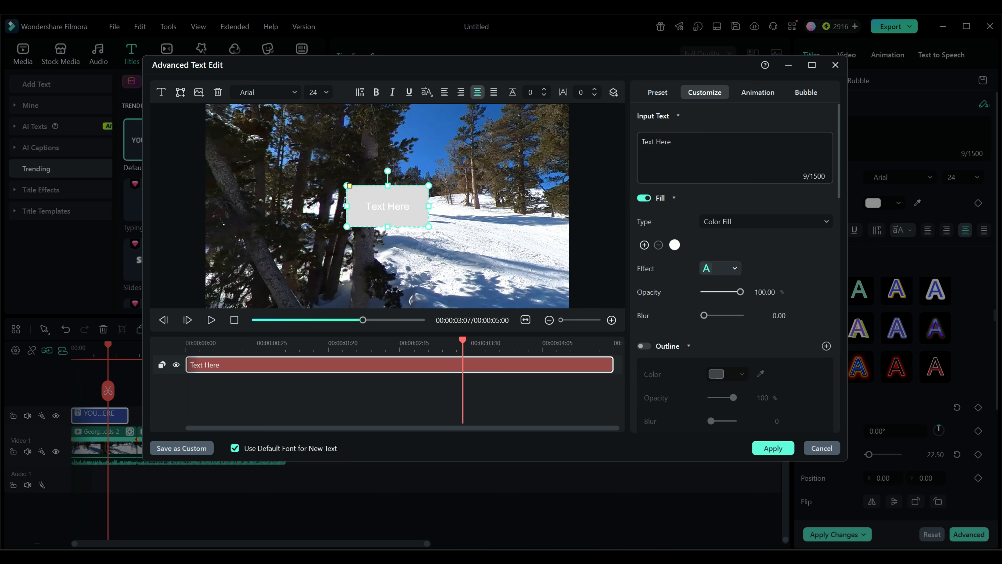
pyautogui.click(675, 245)
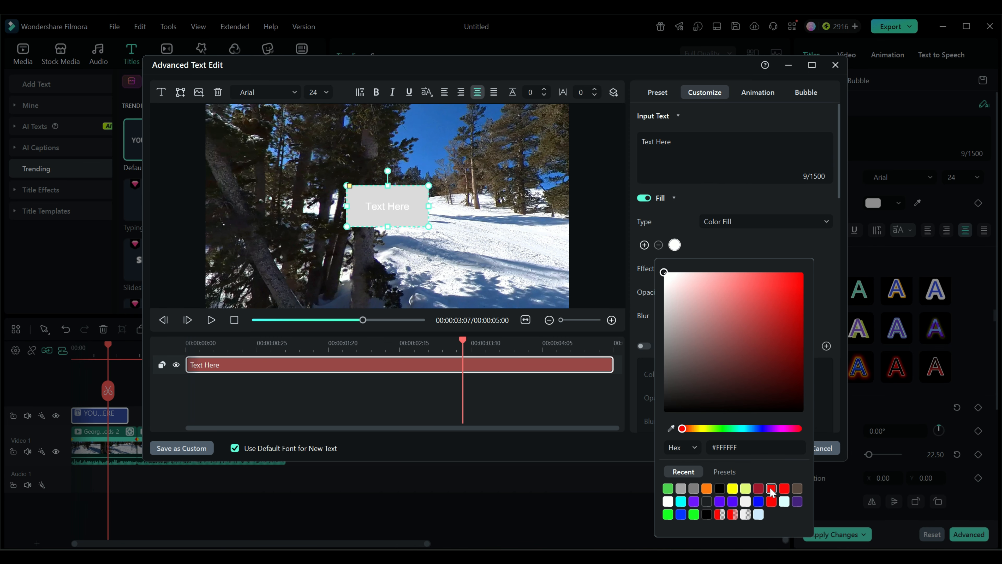
pyautogui.click(784, 490)
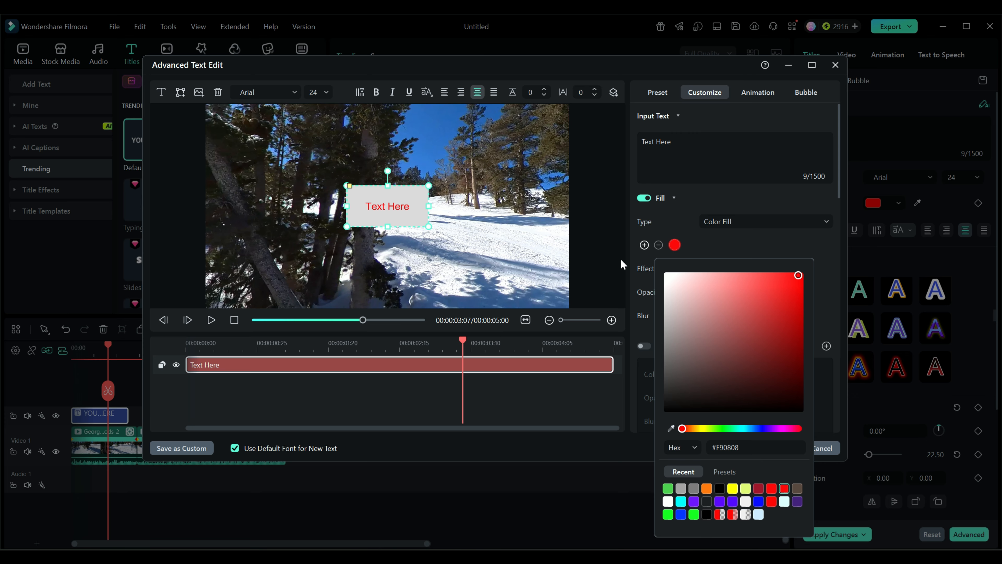
pyautogui.click(392, 211)
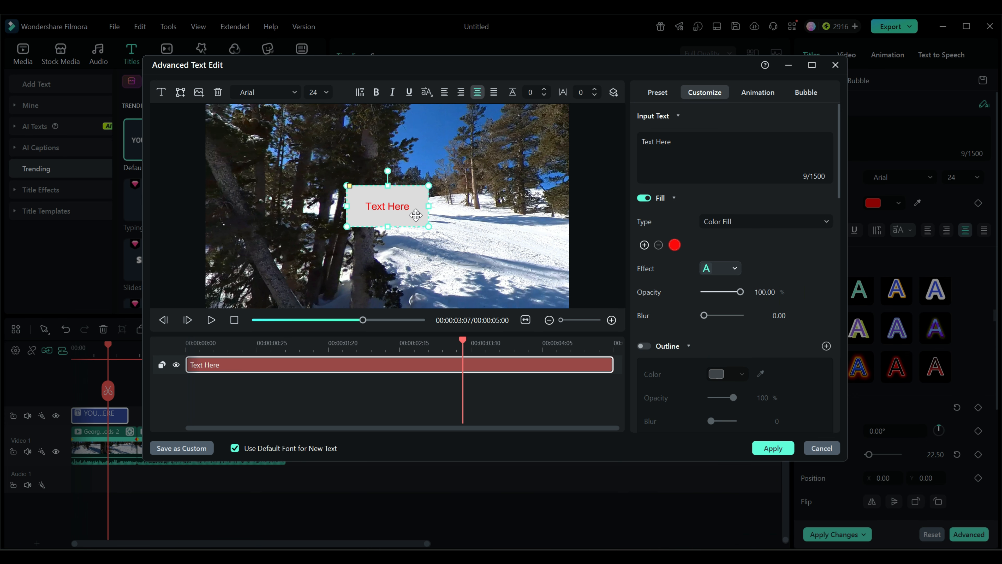
# Step: Set the rectangle's shape fill opacity to 50%
pyautogui.scroll(-6, 698, 351)
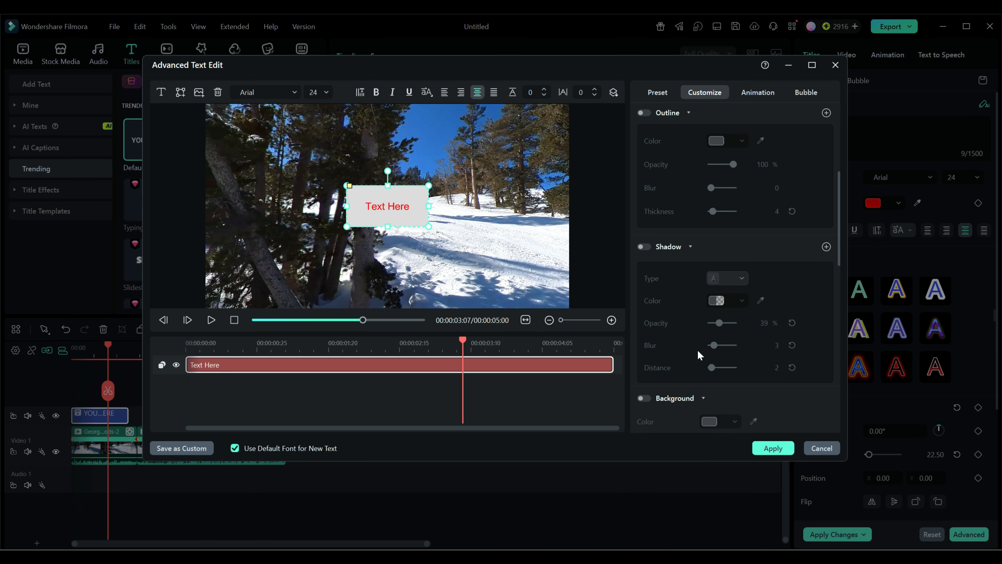
pyautogui.scroll(-4, 697, 348)
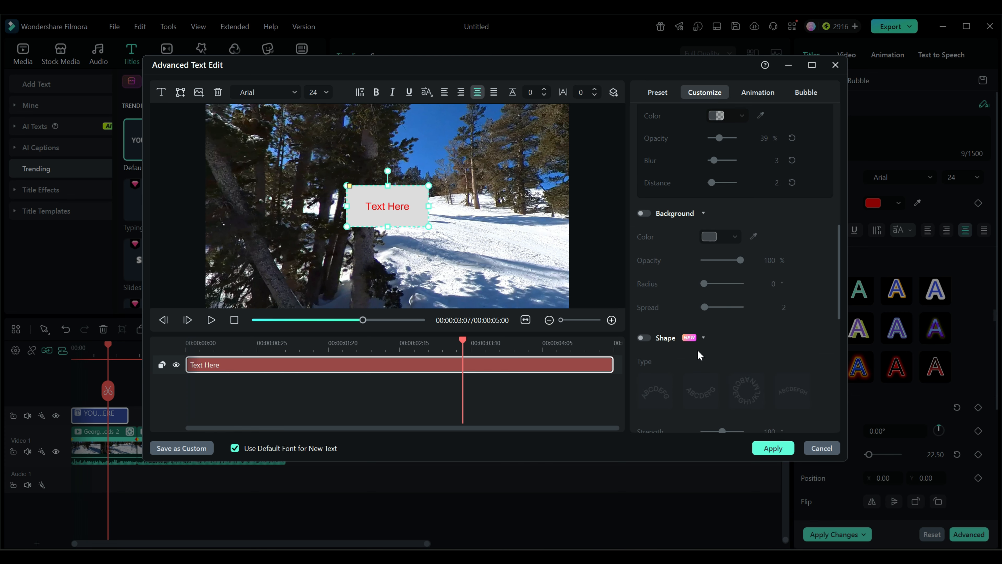
pyautogui.scroll(-8, 708, 274)
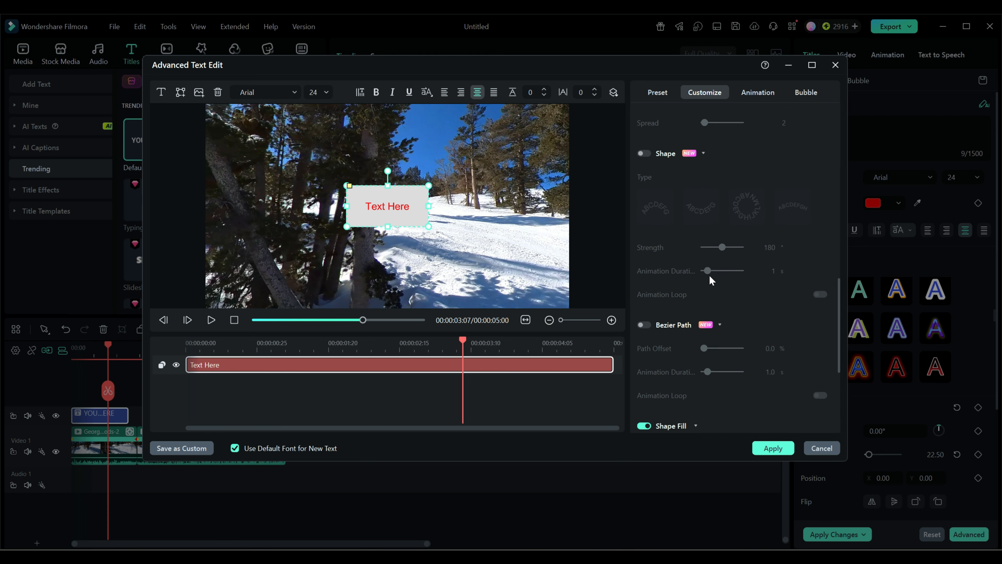
pyautogui.scroll(-3, 709, 274)
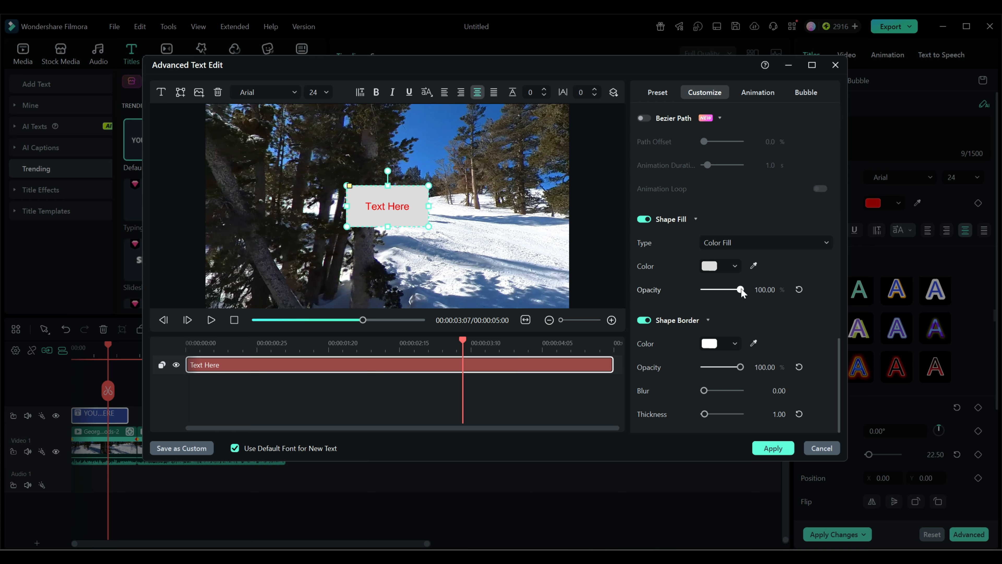
pyautogui.moveTo(740, 290); pyautogui.dragTo(729, 291)
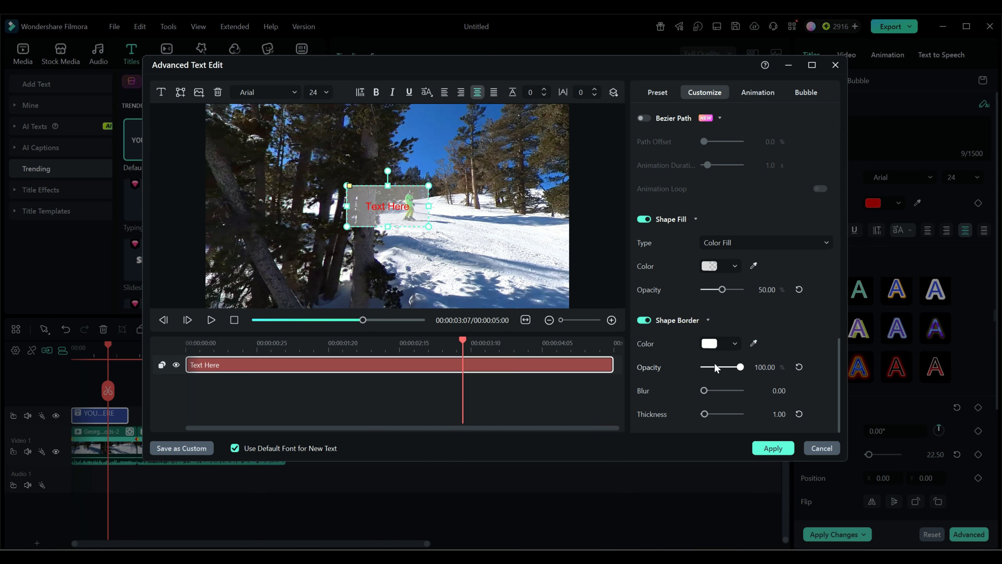
# Step: Give the rectangle a red shape border with a thickness of 3
pyautogui.click(734, 343)
pyautogui.click(757, 298)
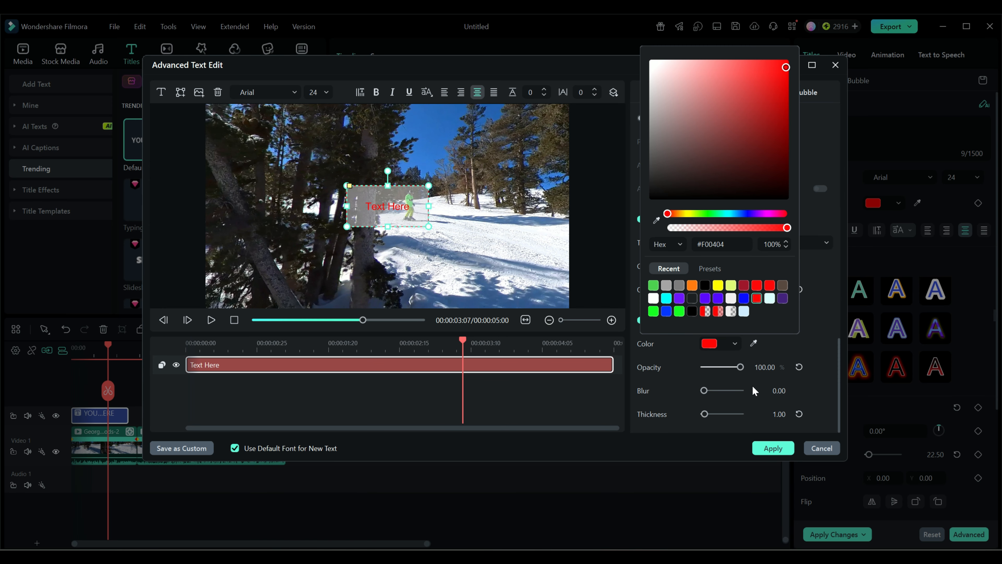
pyautogui.click(709, 415)
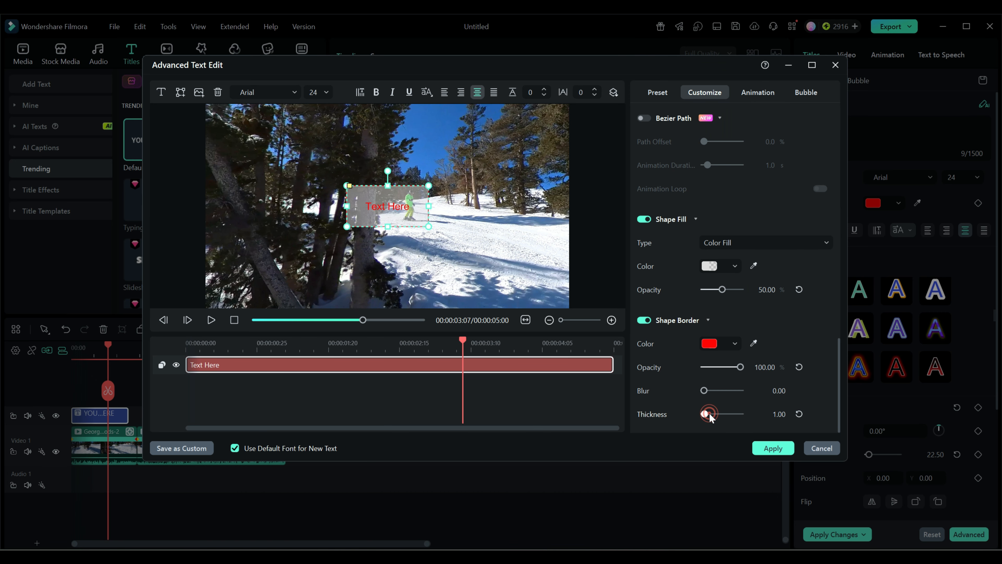
pyautogui.click(776, 414)
pyautogui.write('3')
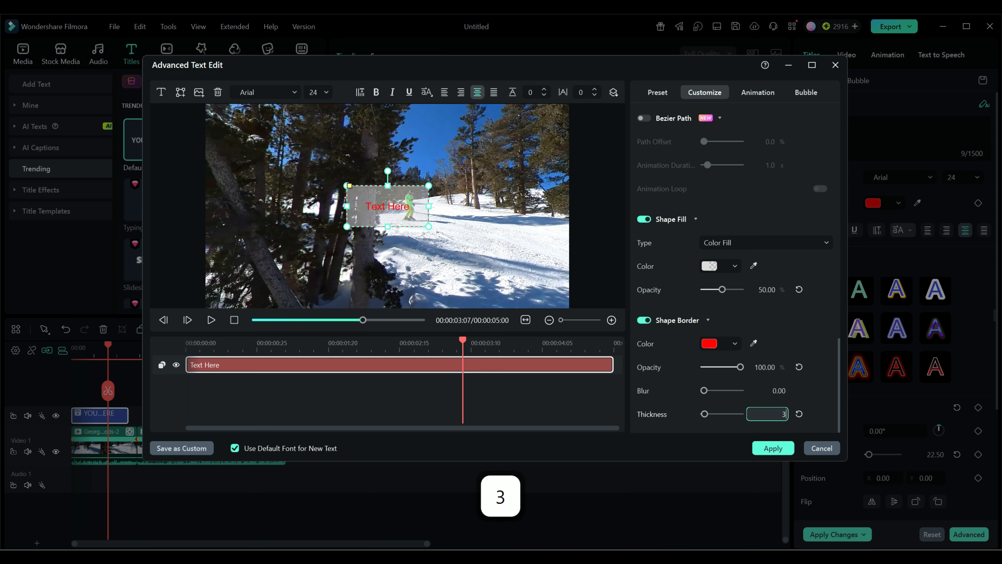
pyautogui.press('Return')
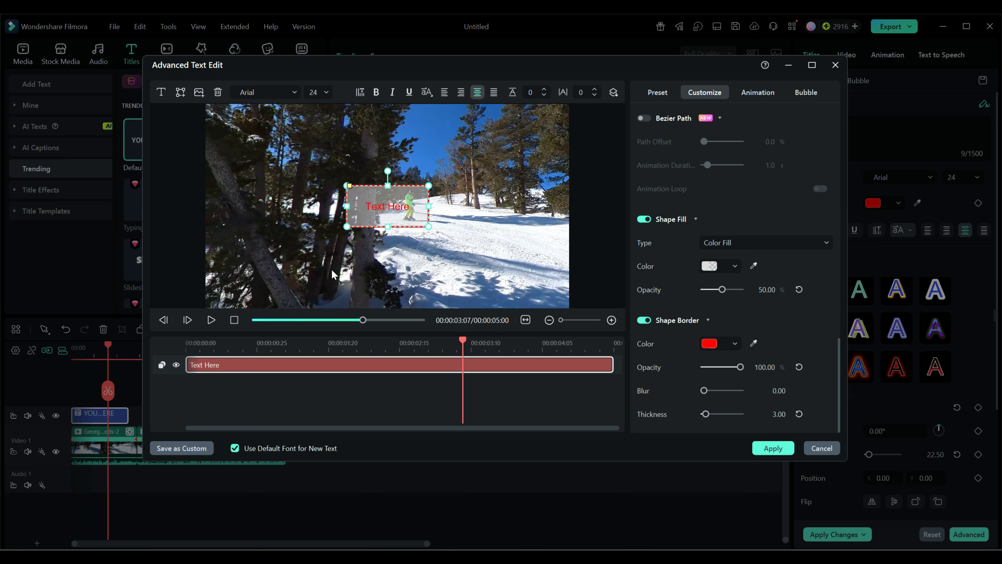
# Step: Insert an arrow shape text box, move it above the rectangle and make it shorter
pyautogui.click(181, 93)
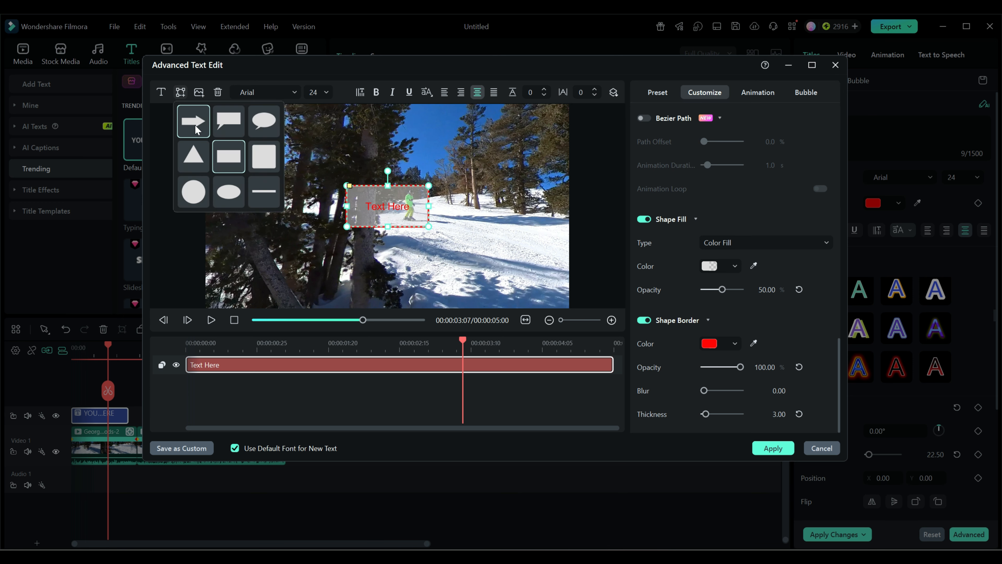
pyautogui.click(195, 125)
pyautogui.moveTo(391, 206); pyautogui.dragTo(487, 159)
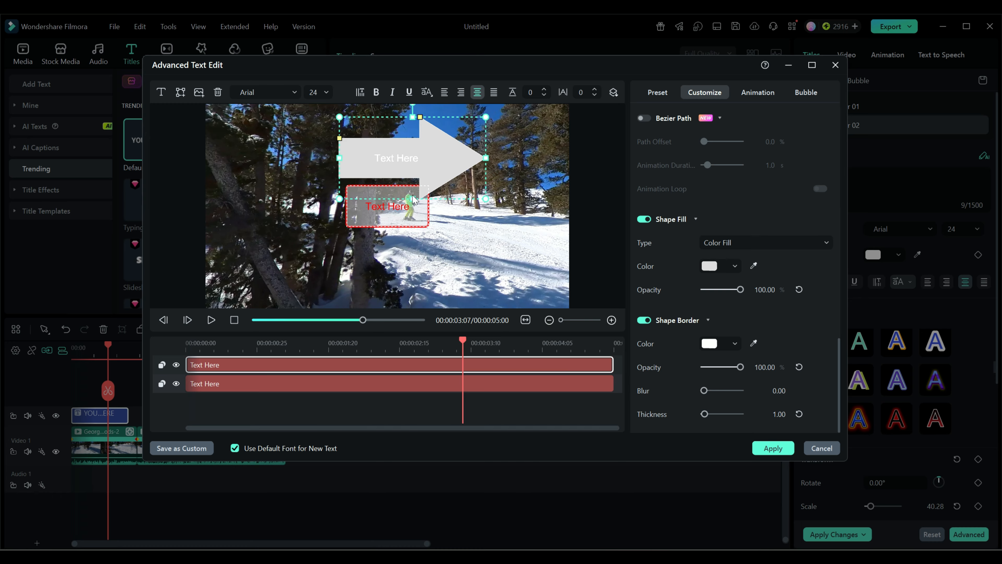
pyautogui.moveTo(411, 198); pyautogui.dragTo(414, 166)
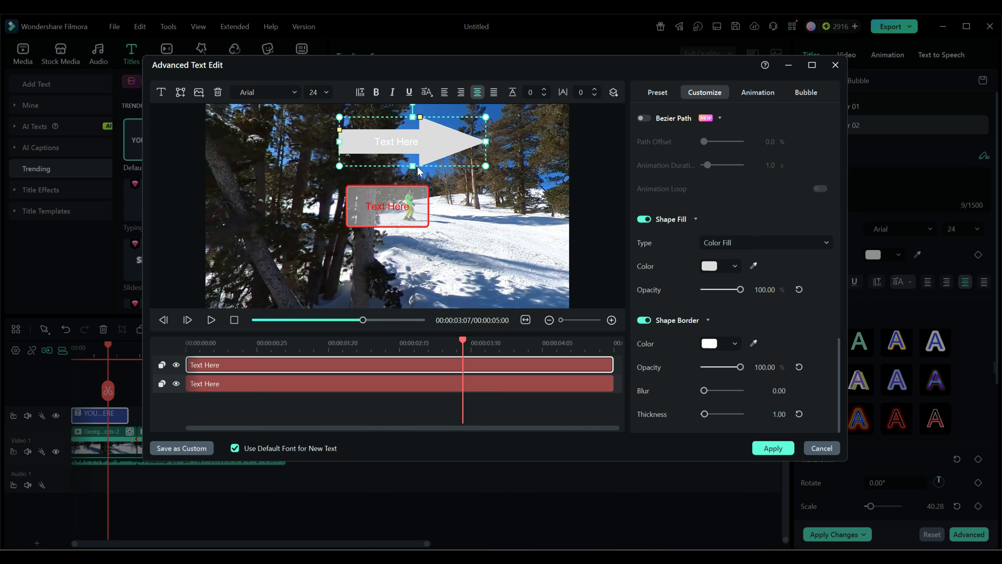
# Step: Clear the placeholder text inside the arrow
pyautogui.moveTo(838, 364); pyautogui.dragTo(833, 116)
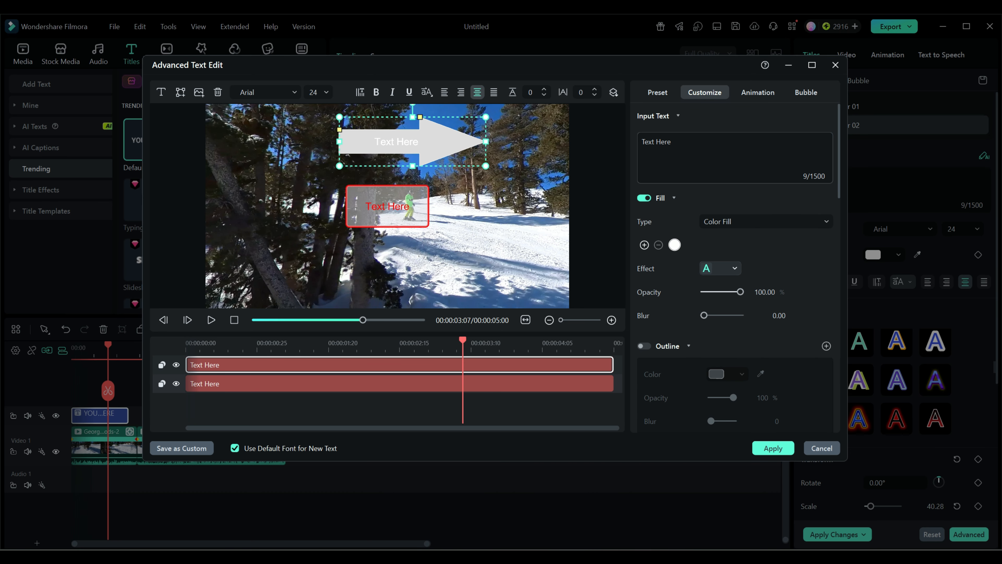
pyautogui.moveTo(684, 142); pyautogui.dragTo(642, 142)
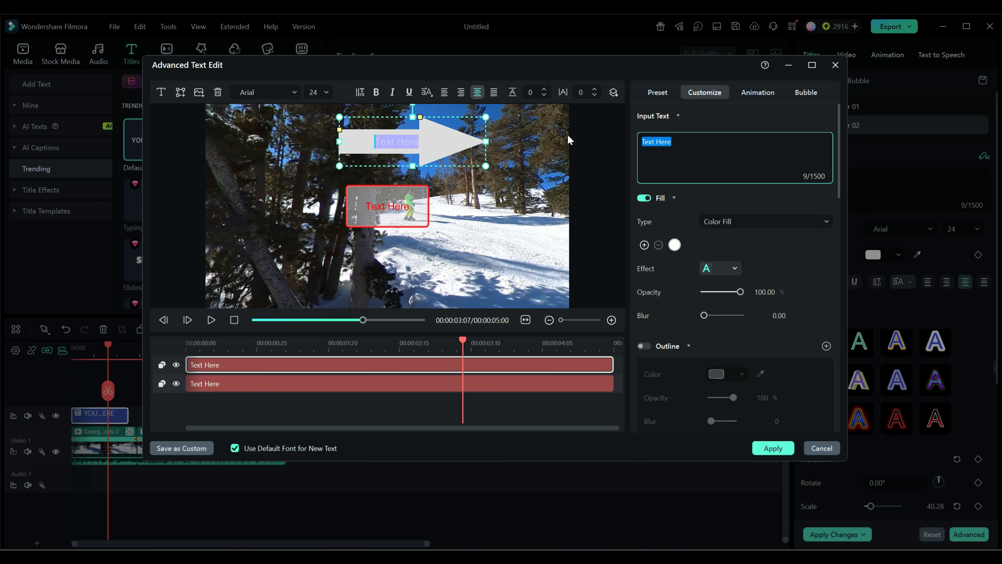
pyautogui.press('Delete')
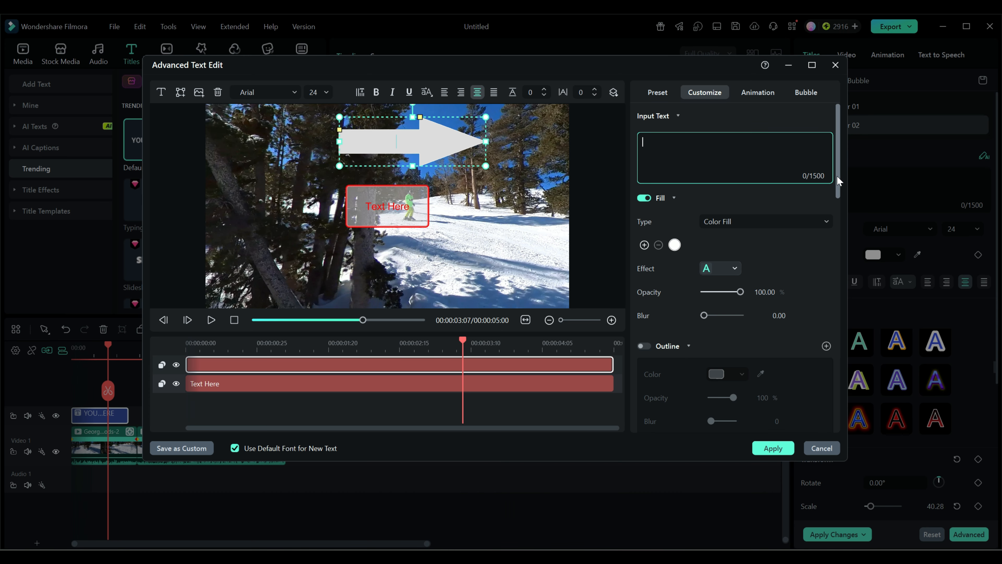
pyautogui.moveTo(839, 173); pyautogui.dragTo(854, 442)
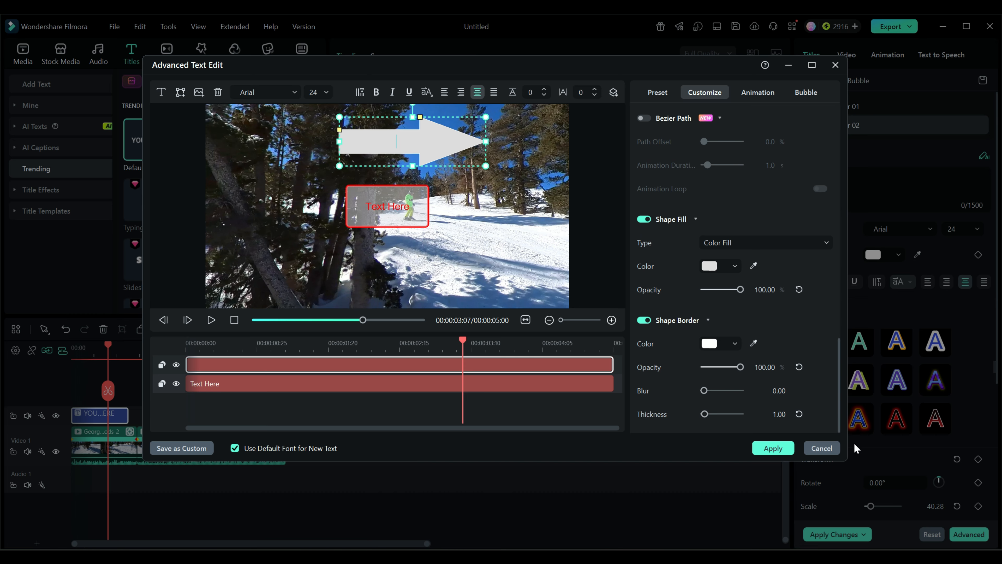
# Step: Set the arrow's shape fill colour to red (#F90808)
pyautogui.click(735, 267)
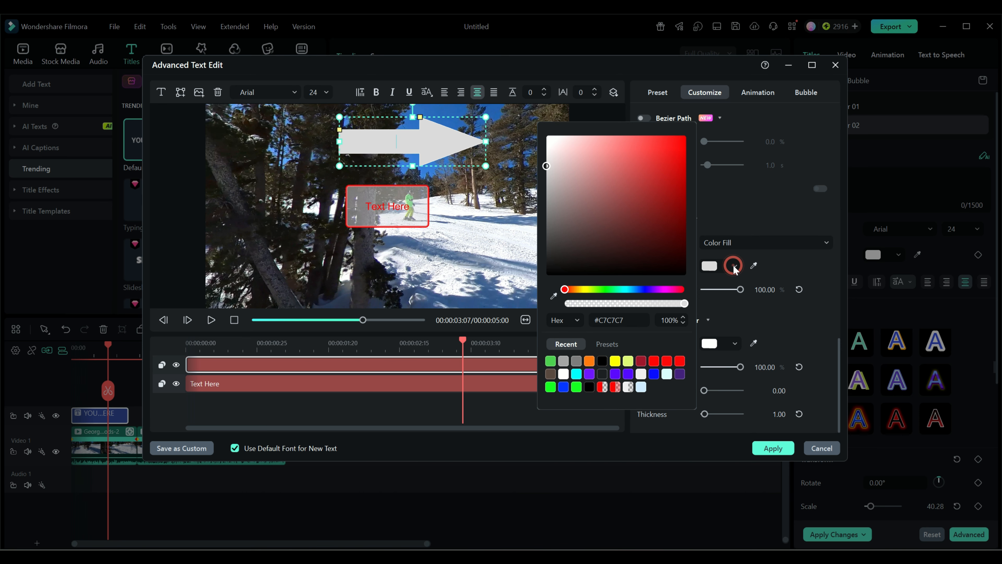
pyautogui.click(669, 362)
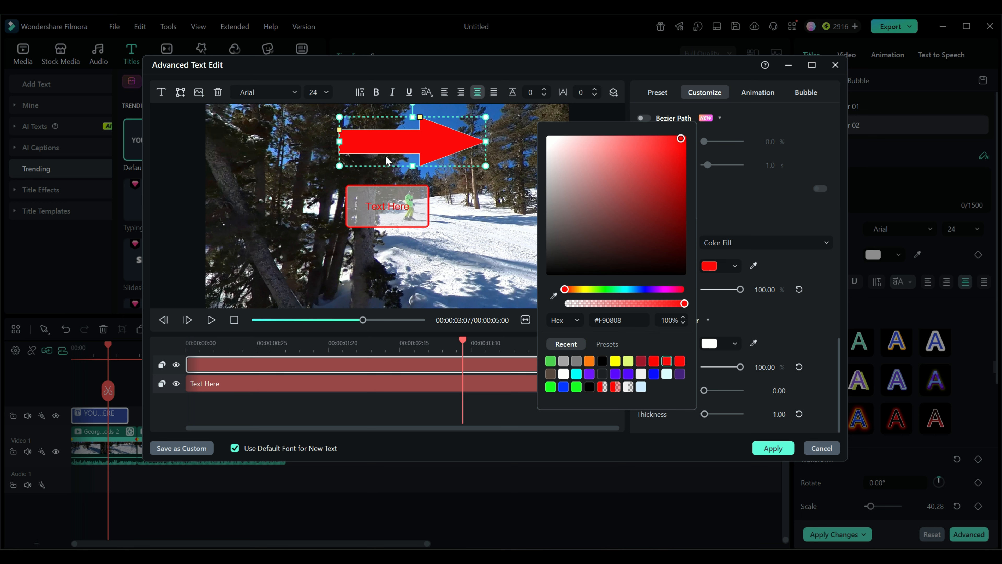
pyautogui.click(492, 209)
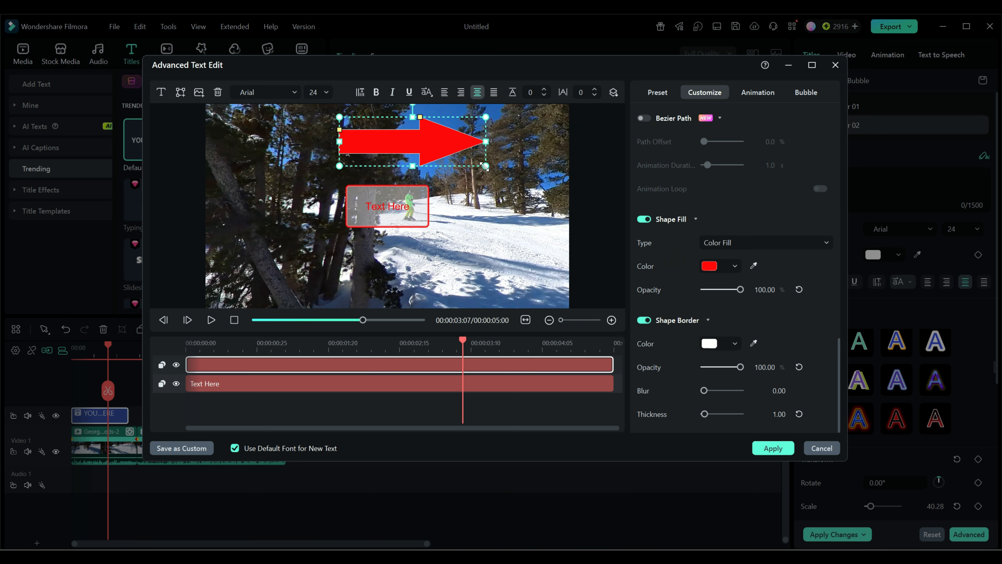
# Step: Shrink the arrow, place it just above the rectangle, and apply the title edits
pyautogui.moveTo(485, 166); pyautogui.dragTo(442, 144)
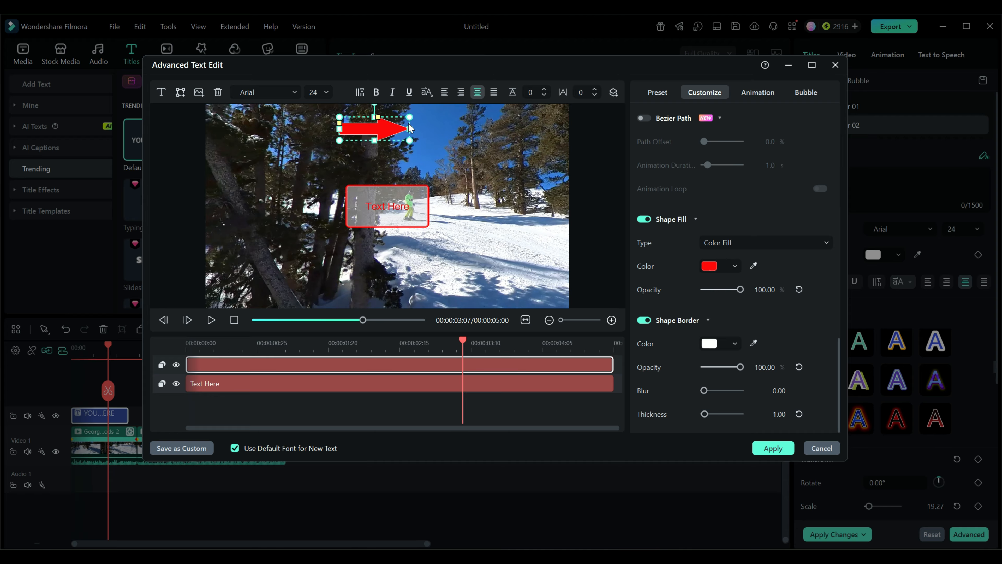
pyautogui.moveTo(409, 128); pyautogui.dragTo(387, 168)
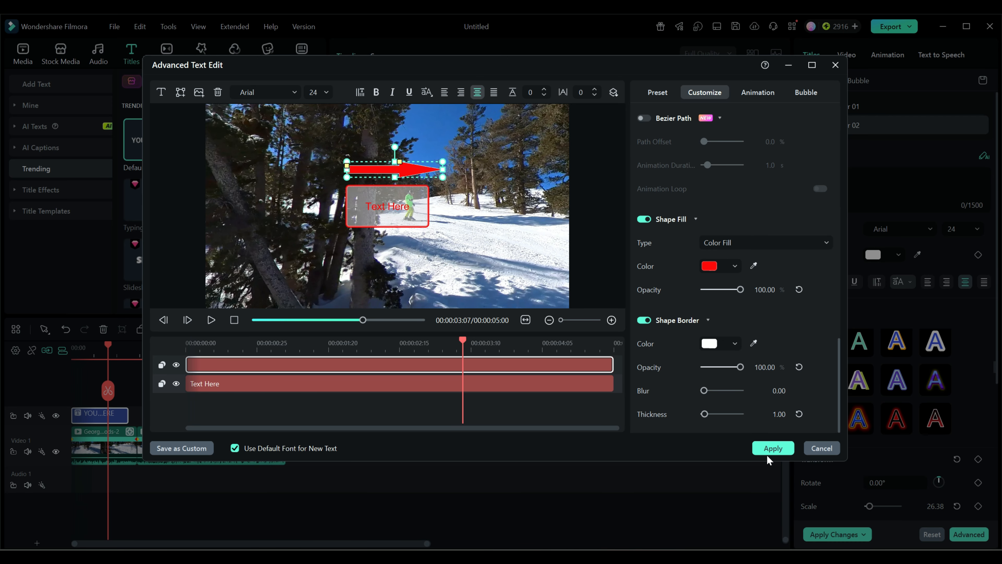
pyautogui.click(770, 448)
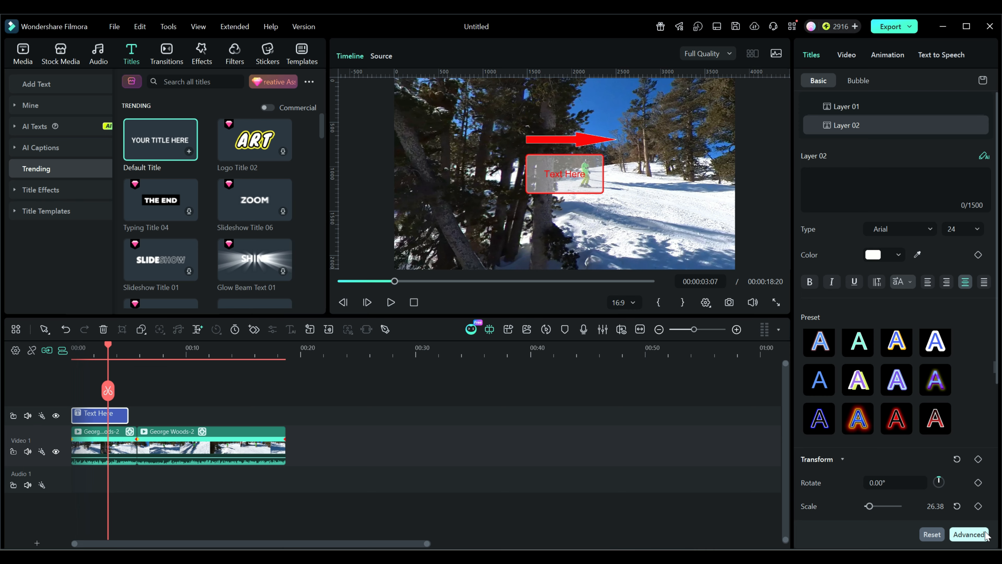
# Step: Reopen Advanced Text Edit, save the title as a custom preset named Box 1, and apply
pyautogui.click(969, 534)
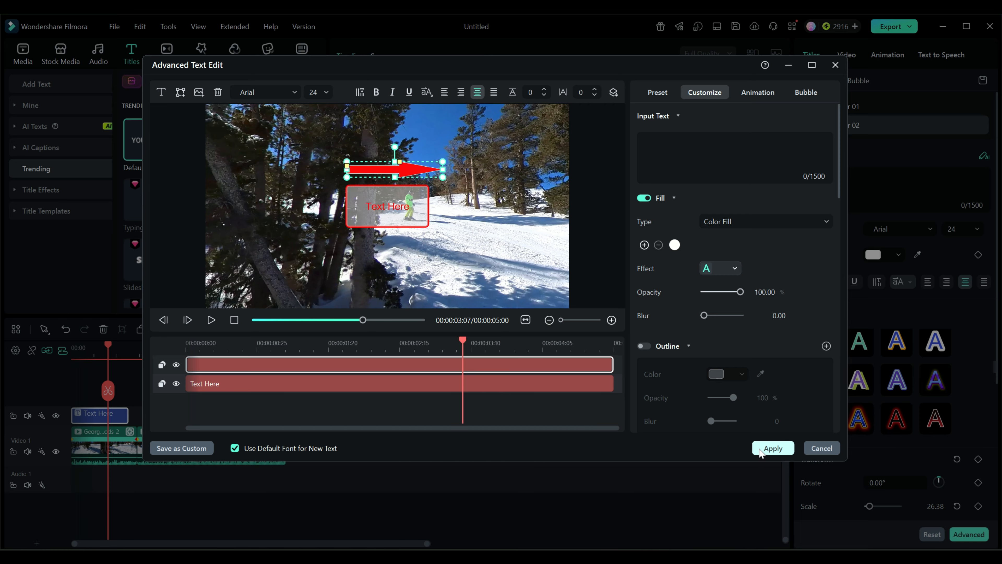
pyautogui.click(193, 448)
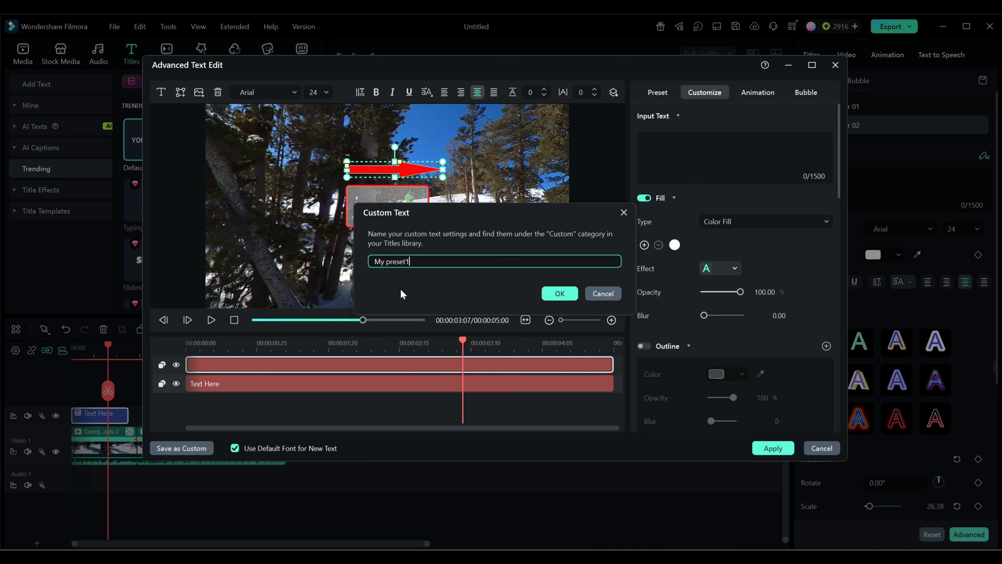
pyautogui.moveTo(410, 261); pyautogui.dragTo(346, 263)
pyautogui.press('Delete')
pyautogui.write('B')
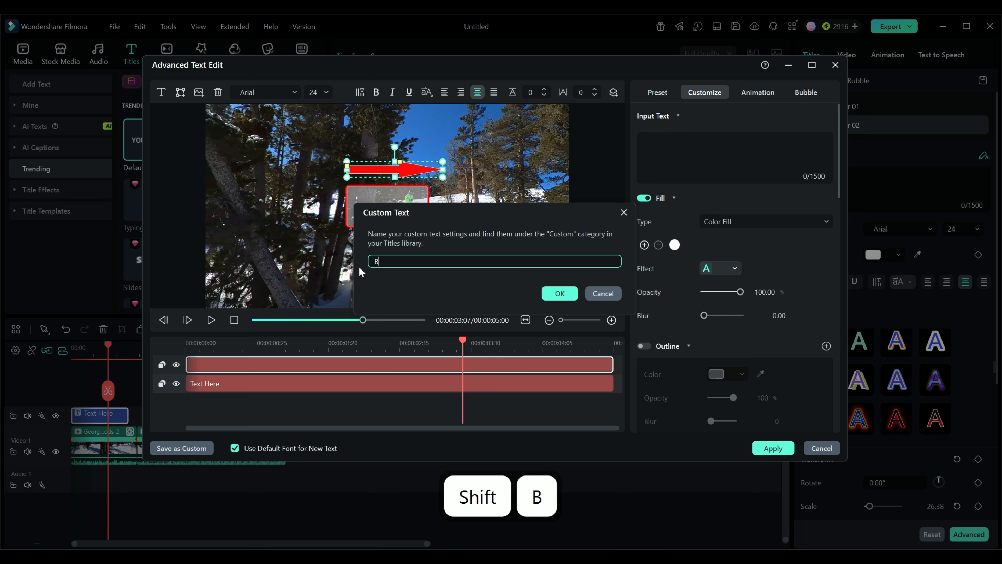
pyautogui.write('ox 1')
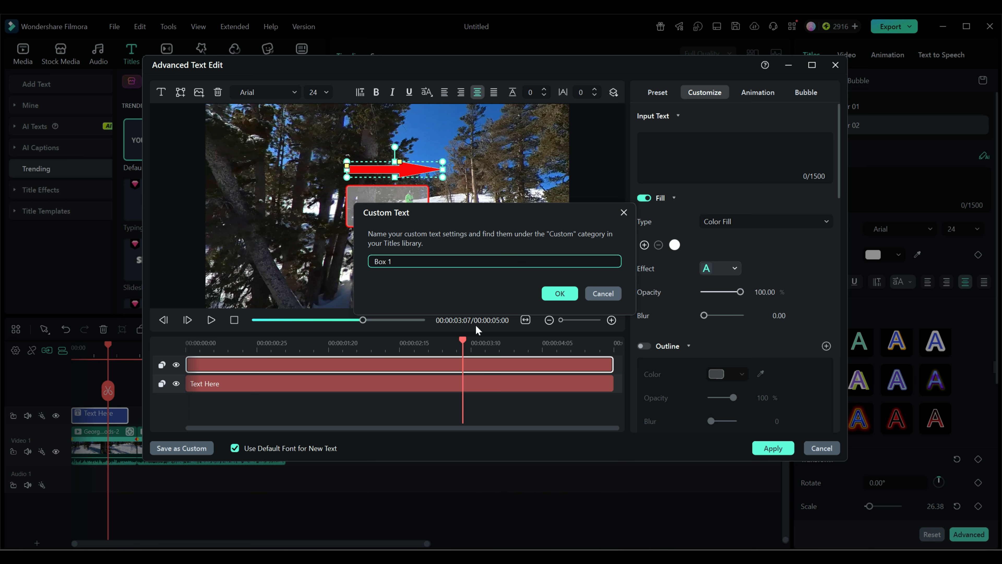
pyautogui.click(560, 293)
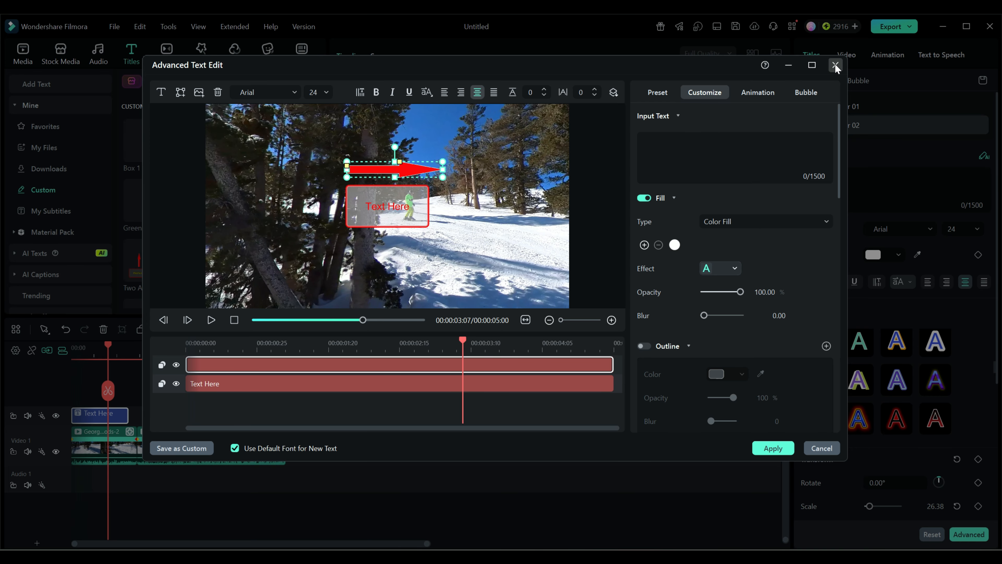
pyautogui.click(772, 447)
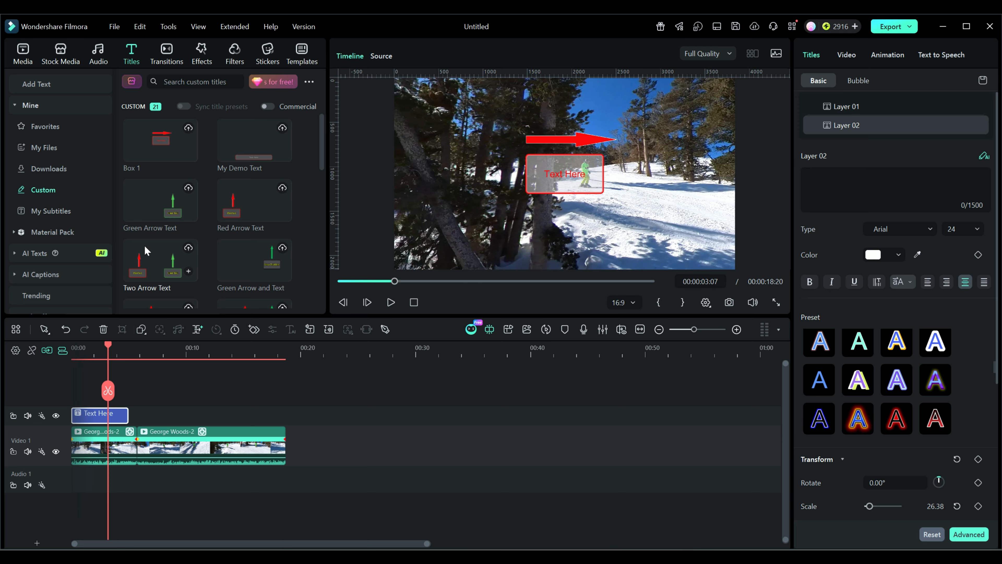
# Step: Save the title at the start of the timeline as another custom preset named box2
pyautogui.doubleClick(116, 419)
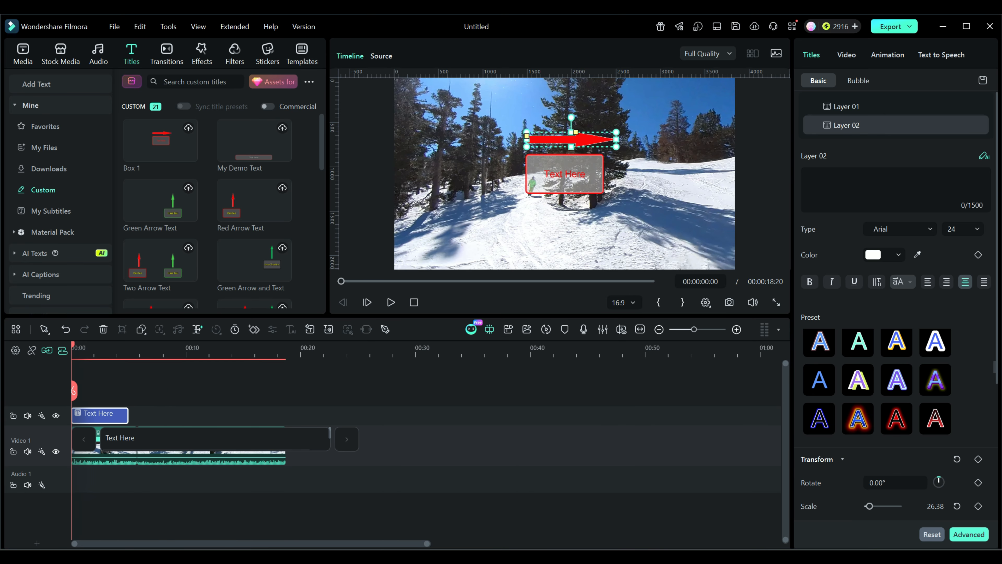
pyautogui.click(968, 534)
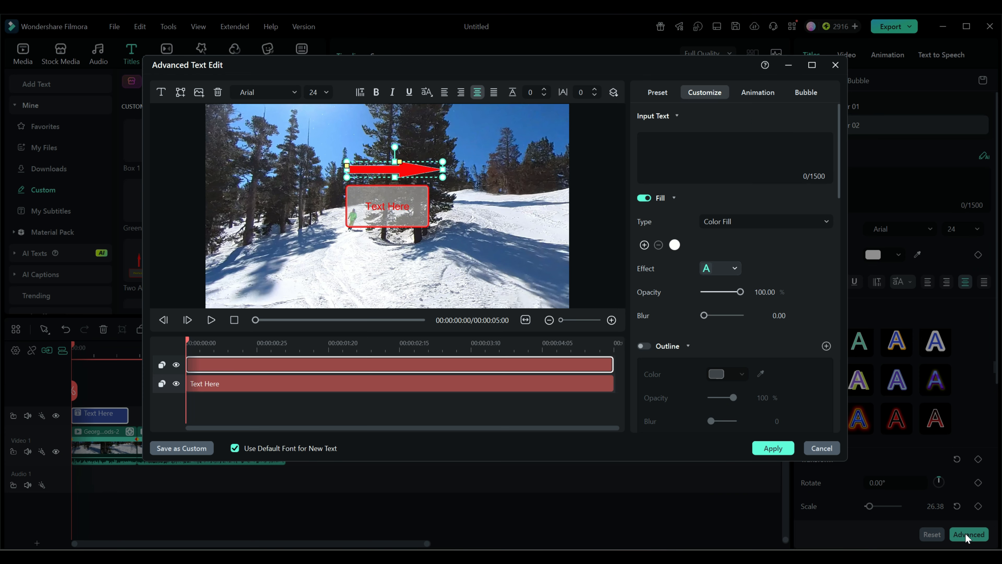
pyautogui.click(195, 452)
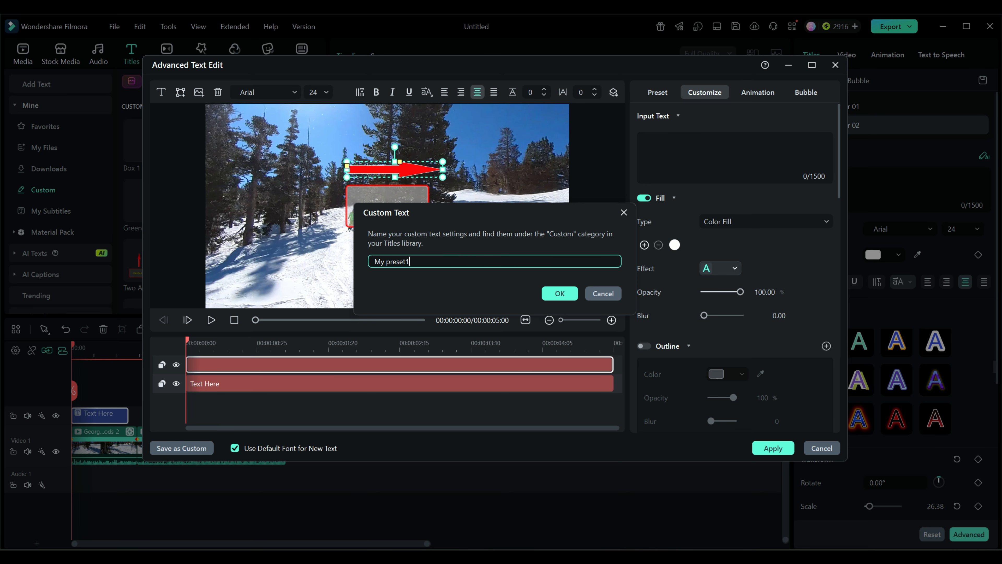
pyautogui.moveTo(421, 261); pyautogui.dragTo(372, 261)
pyautogui.write('box2')
pyautogui.click(558, 292)
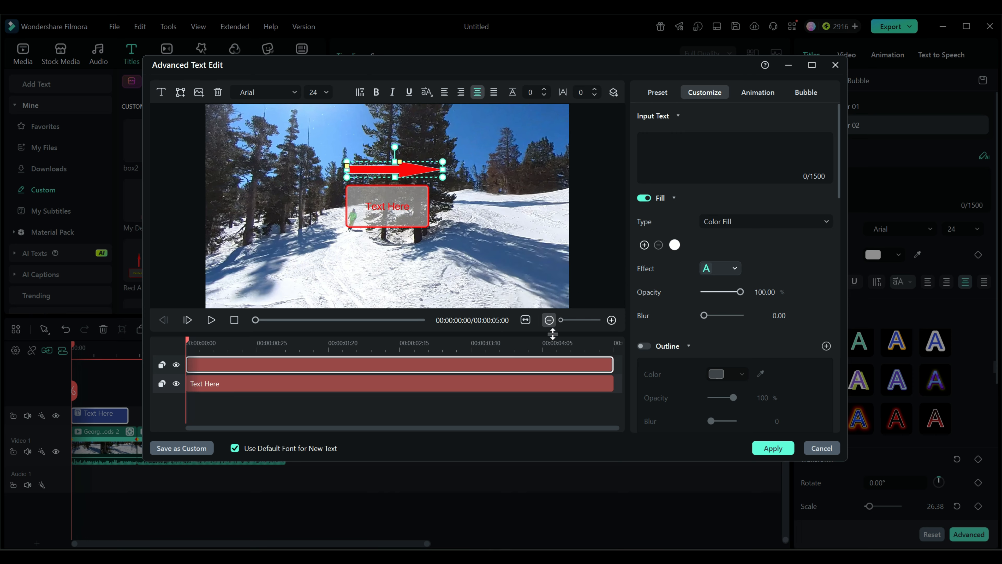
pyautogui.click(774, 451)
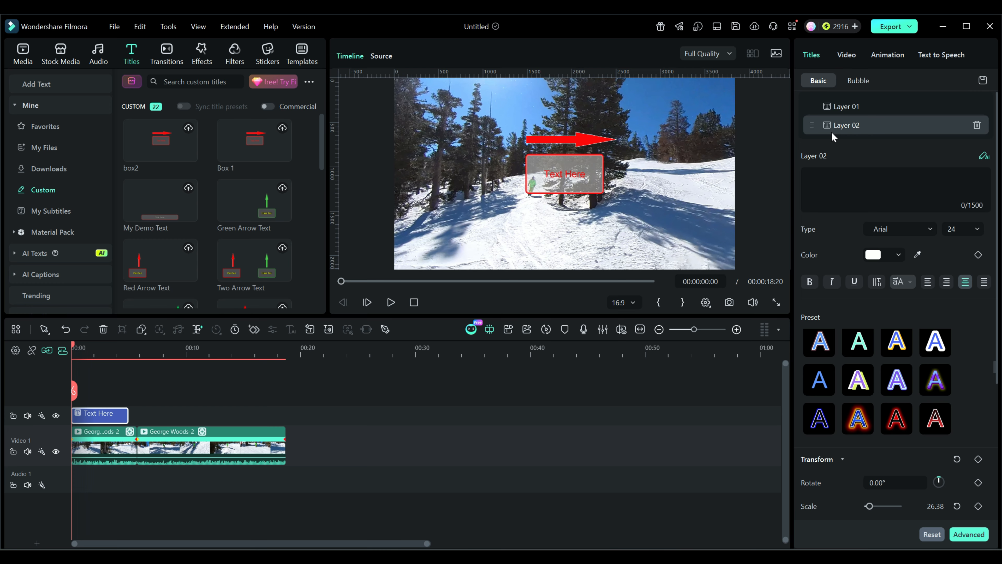
# Step: Move the rectangle to the lower-right corner of the preview and the arrow beside the skier
pyautogui.click(844, 104)
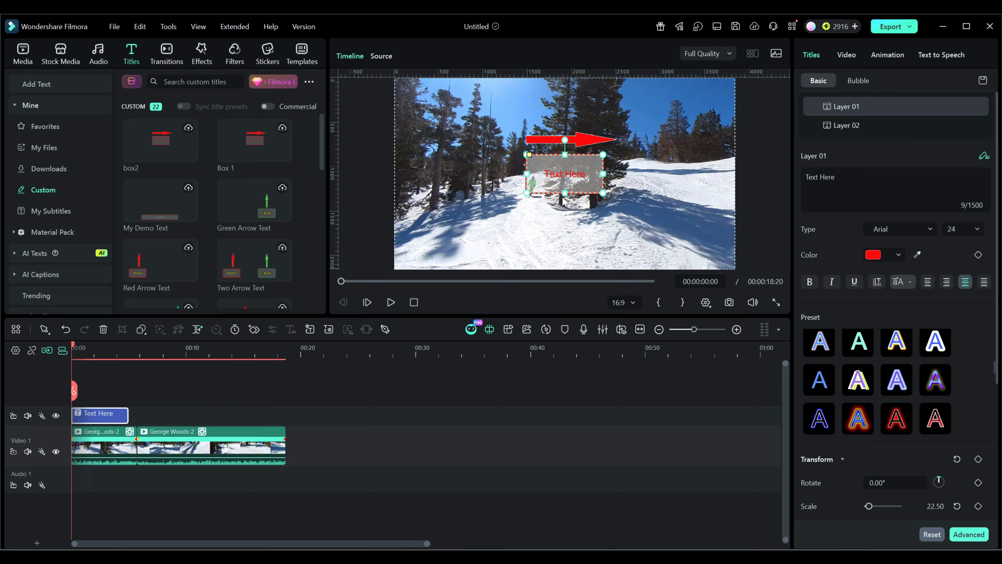
pyautogui.moveTo(569, 171); pyautogui.dragTo(694, 243)
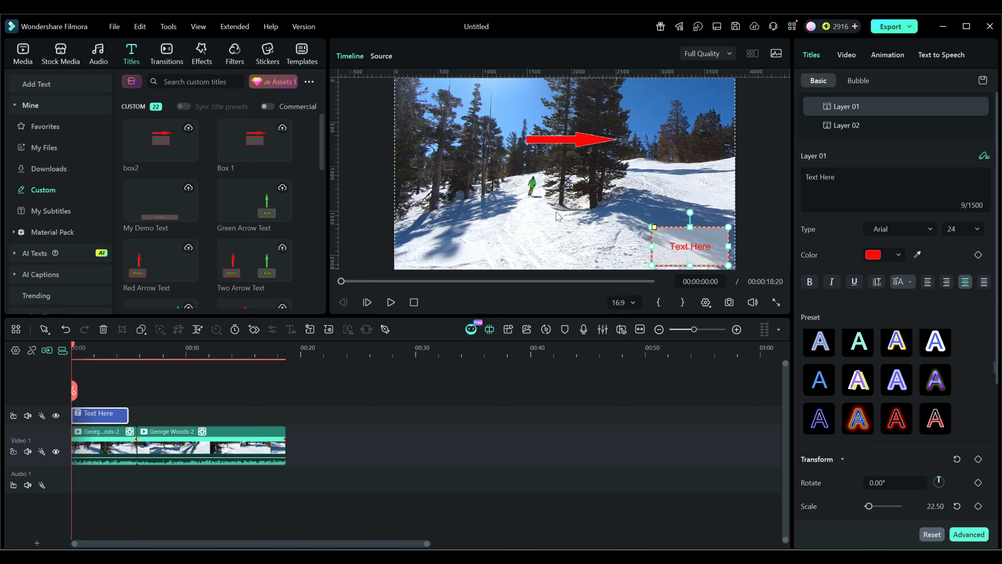
pyautogui.click(568, 141)
pyautogui.moveTo(568, 138); pyautogui.dragTo(473, 181)
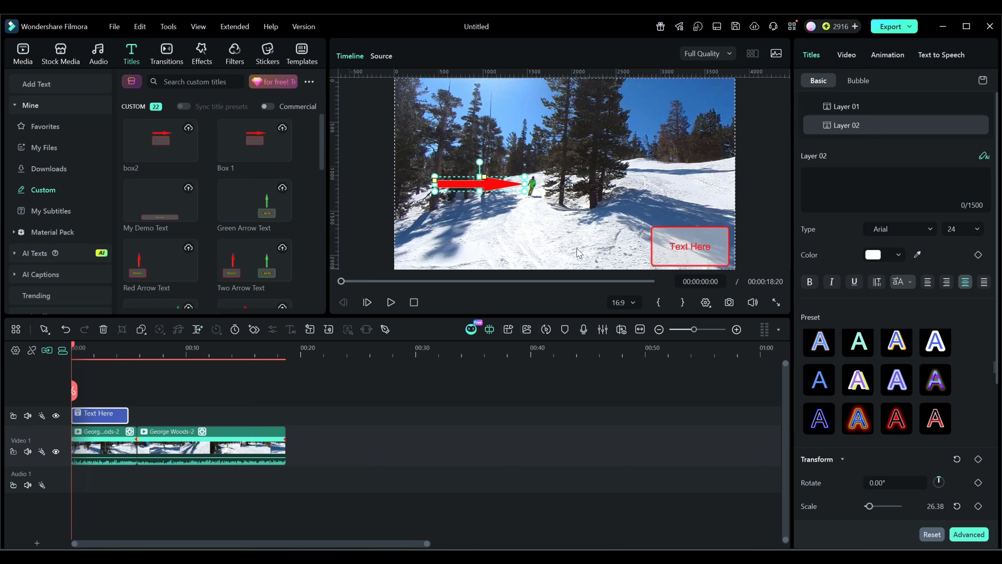
pyautogui.click(121, 452)
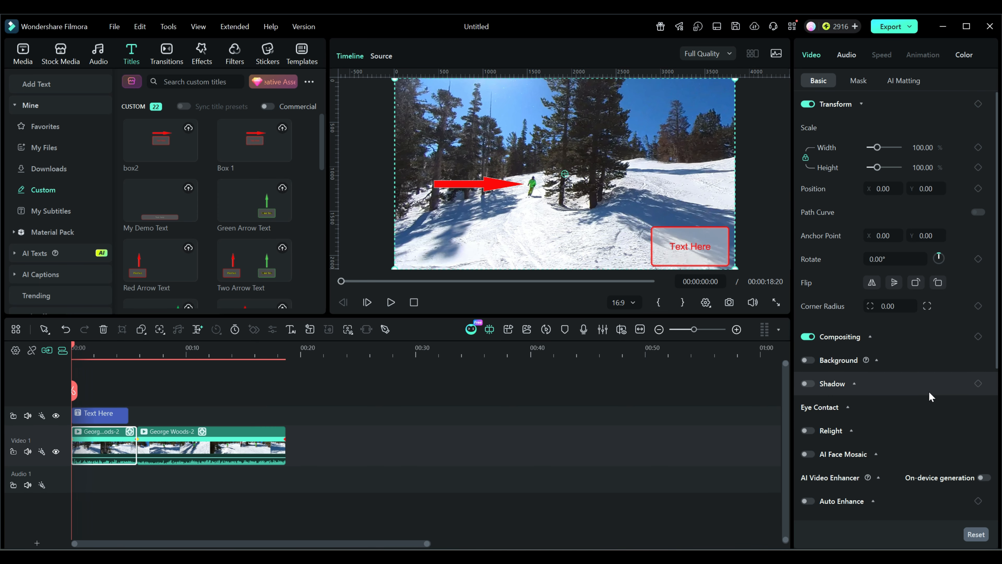
pyautogui.scroll(-5, 923, 371)
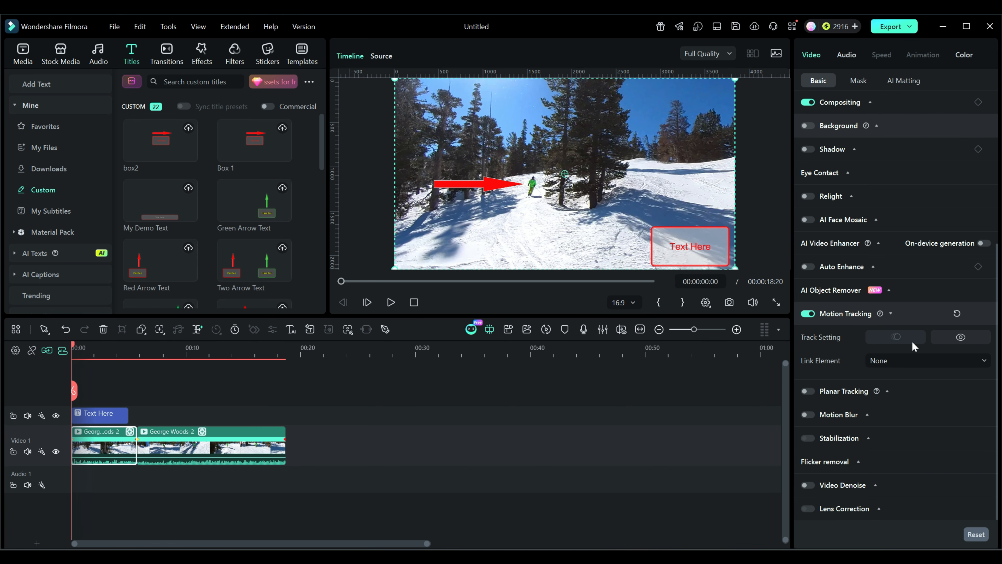
pyautogui.moveTo(876, 390)
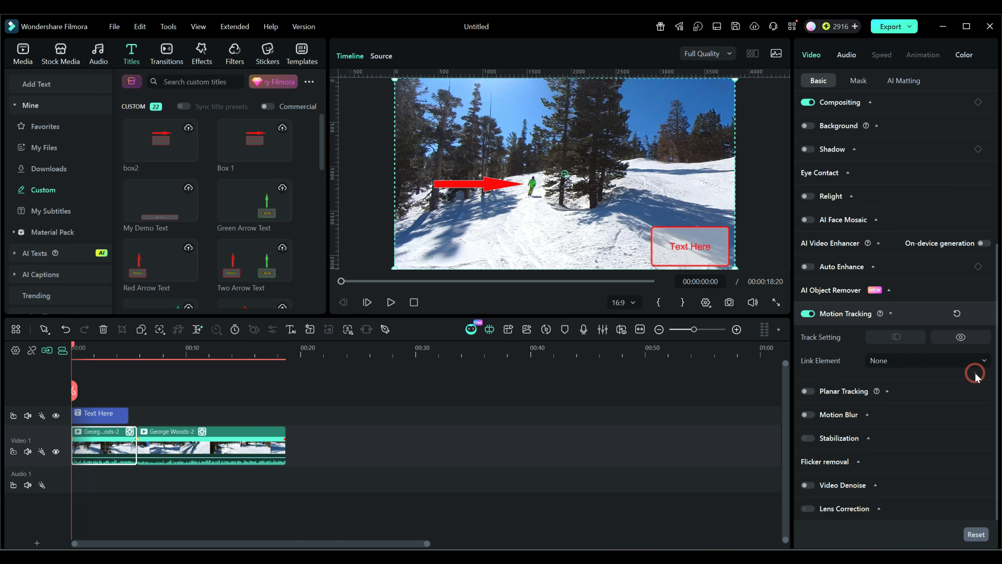
pyautogui.click(982, 361)
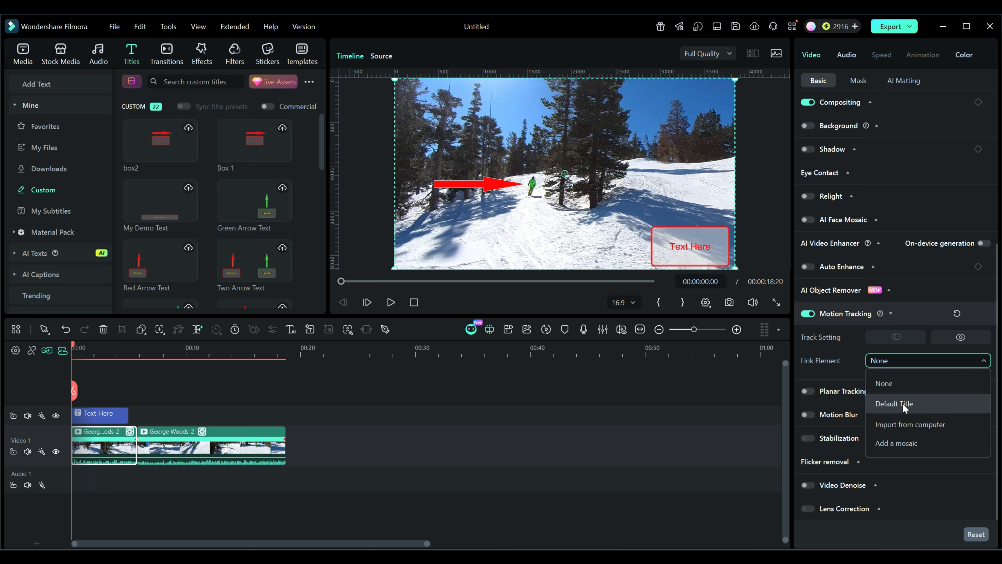
# Step: Replace the title clip with the Box 1 and box2 presets, extending Box 1 to about 5:23
pyautogui.click(115, 413)
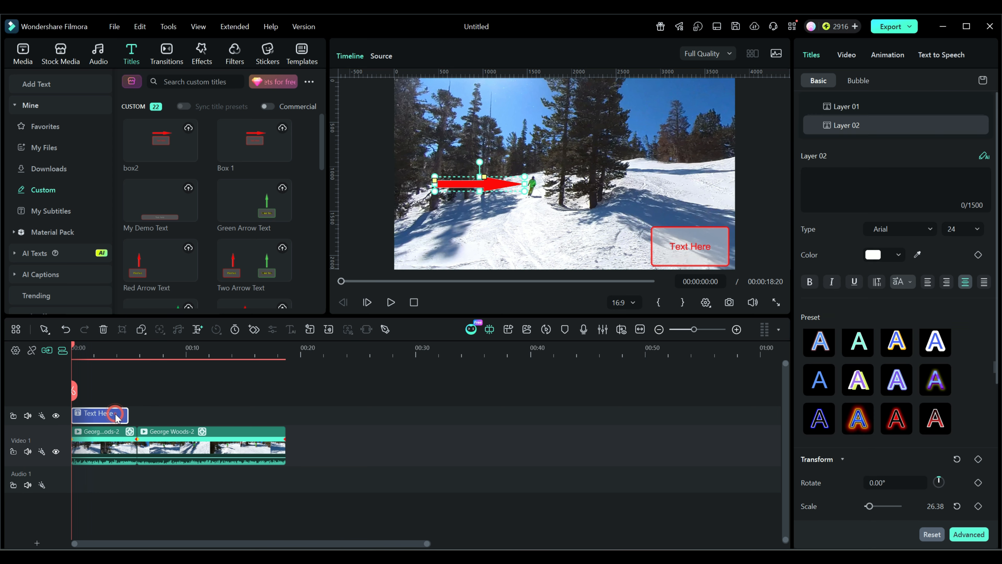
pyautogui.press('Delete')
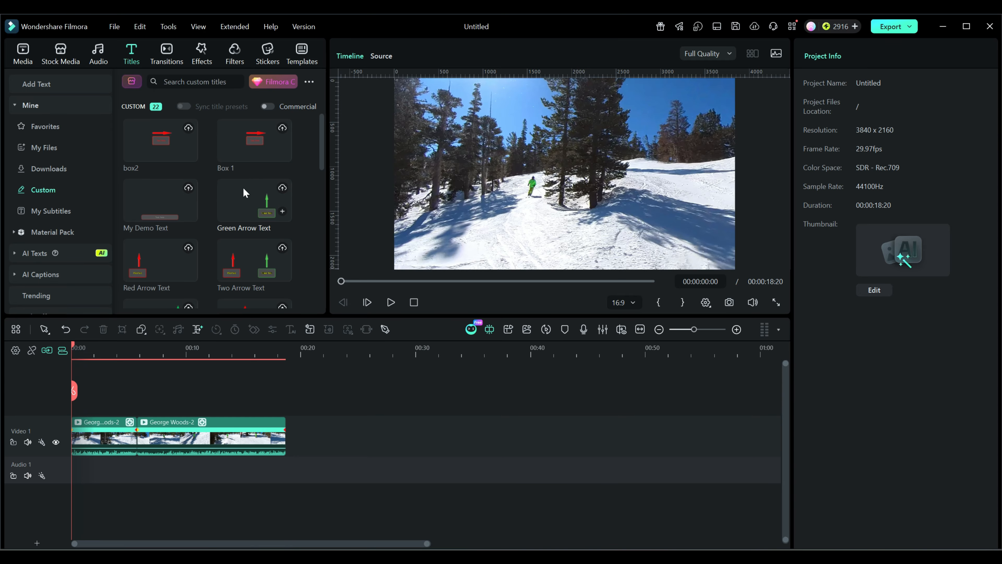
pyautogui.moveTo(237, 150); pyautogui.dragTo(105, 417)
pyautogui.moveTo(171, 148); pyautogui.dragTo(285, 420)
pyautogui.click(111, 415)
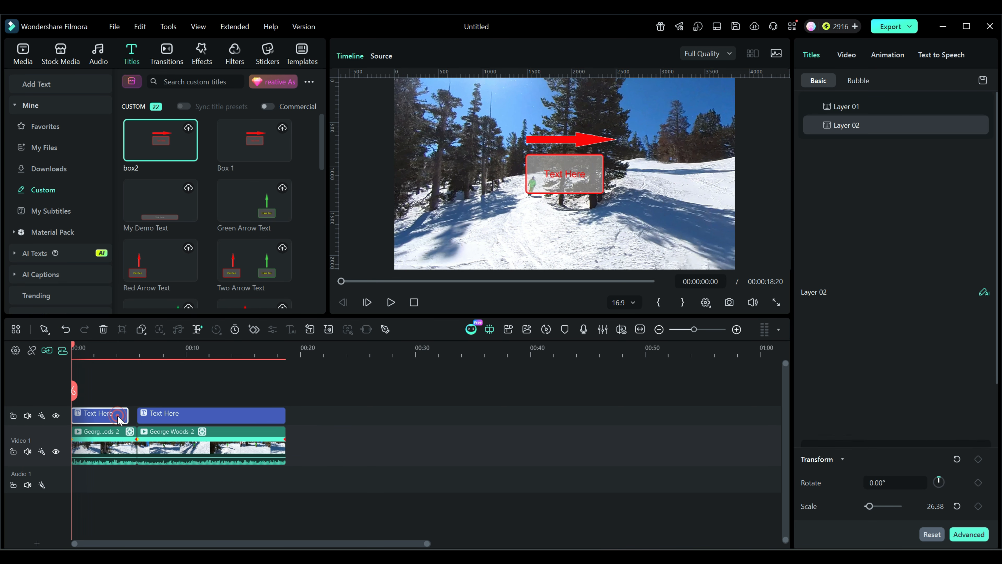
pyautogui.moveTo(127, 416); pyautogui.dragTo(134, 415)
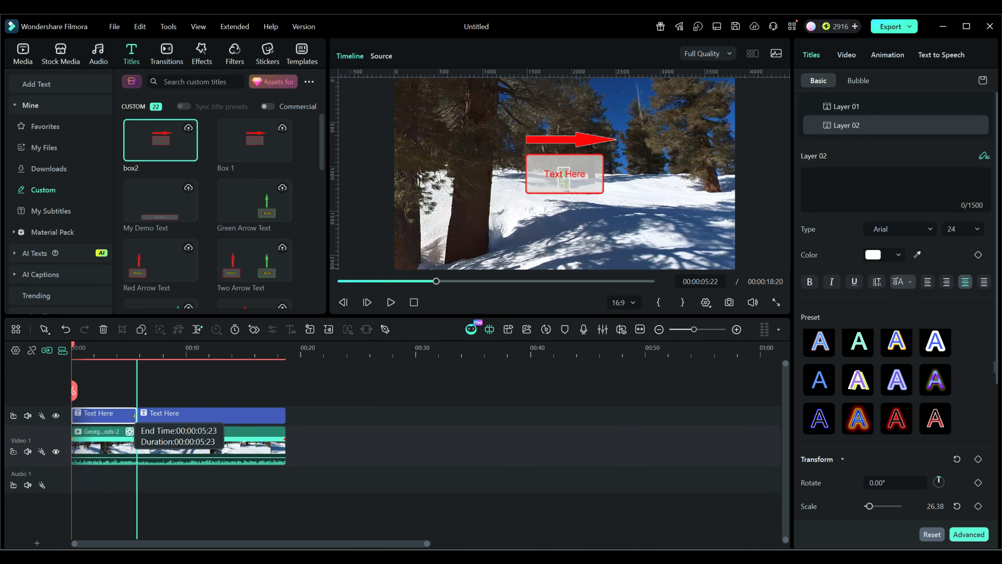
pyautogui.click(110, 453)
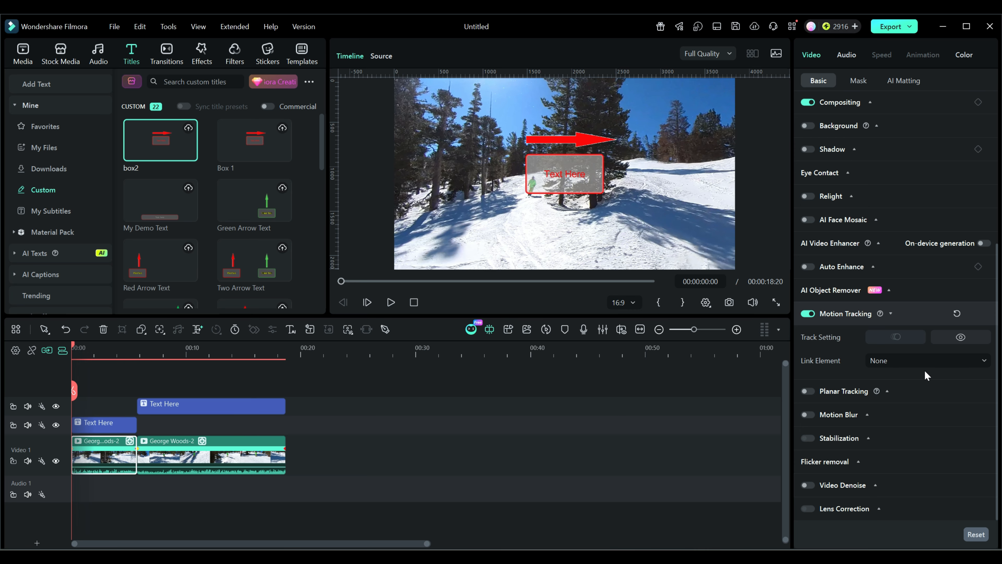
pyautogui.click(984, 362)
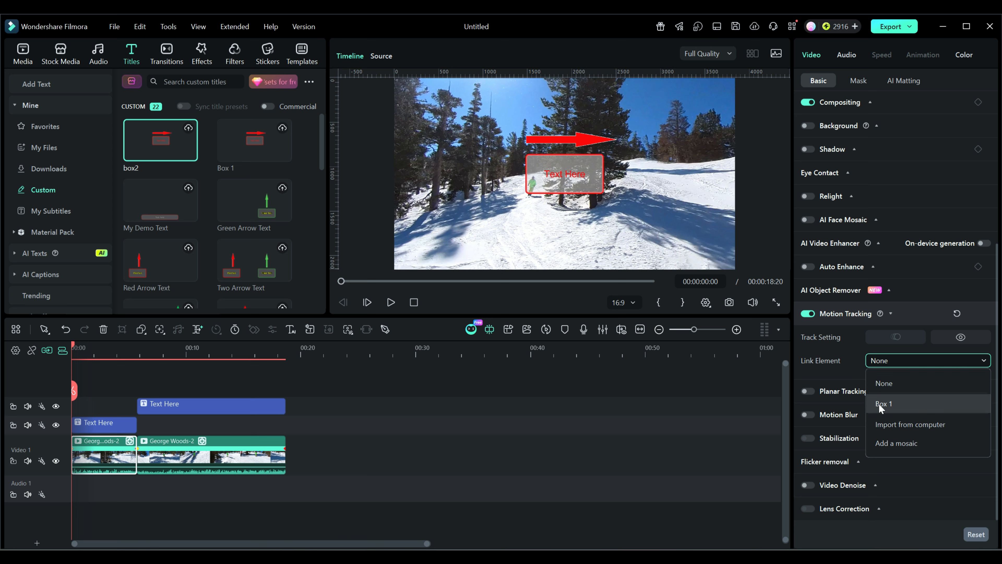
pyautogui.moveTo(237, 410)
pyautogui.mouseDown()
pyautogui.moveTo(247, 421)
pyautogui.moveTo(229, 424)
pyautogui.mouseUp()
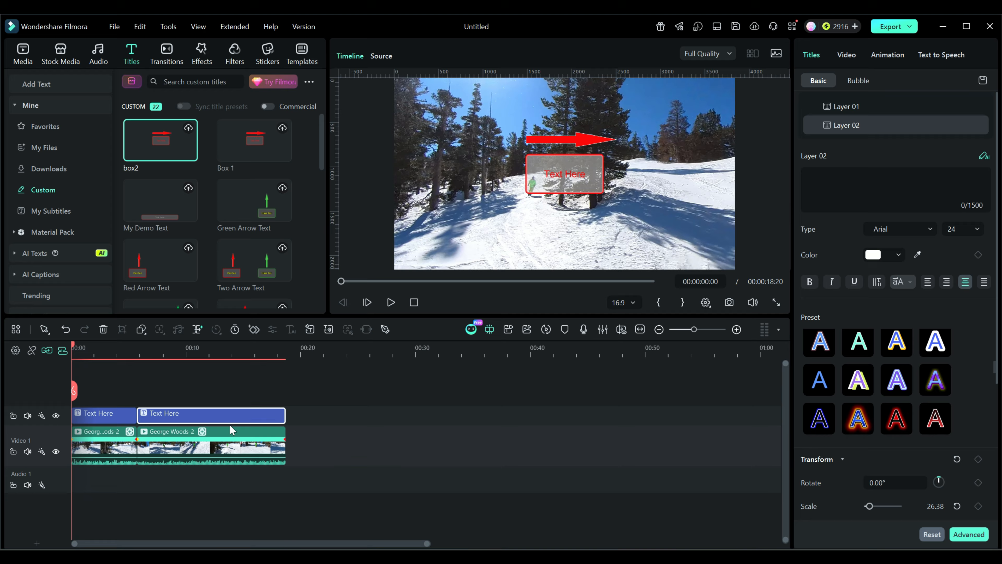
pyautogui.click(203, 432)
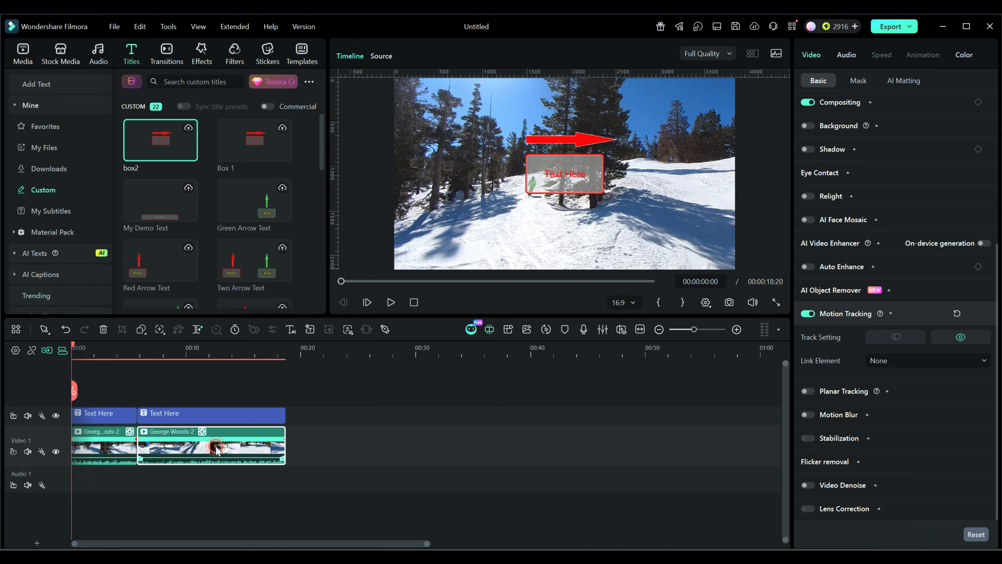
pyautogui.click(942, 360)
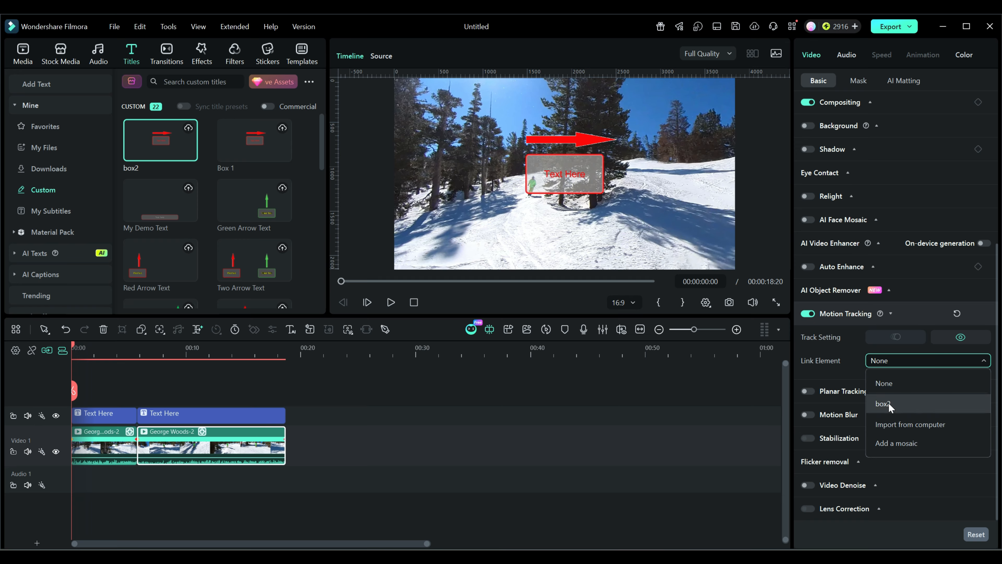
# Step: Stack the box2 title on a track above Box 1 and trim it to the same length
pyautogui.moveTo(193, 414); pyautogui.dragTo(138, 402)
pyautogui.moveTo(208, 410); pyautogui.dragTo(135, 411)
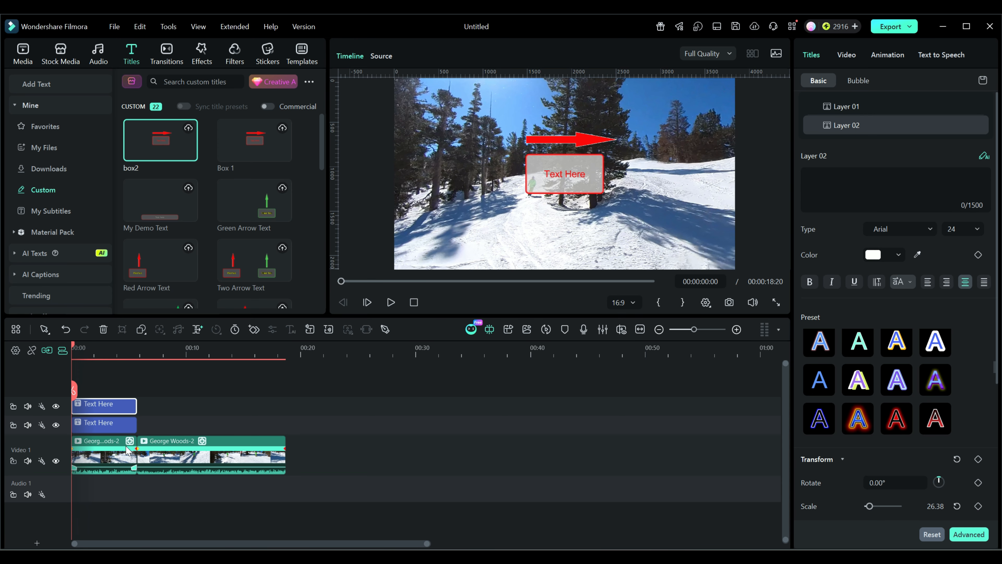
# Step: Link the first video clip's motion tracking to one of the saved title presets
pyautogui.click(100, 458)
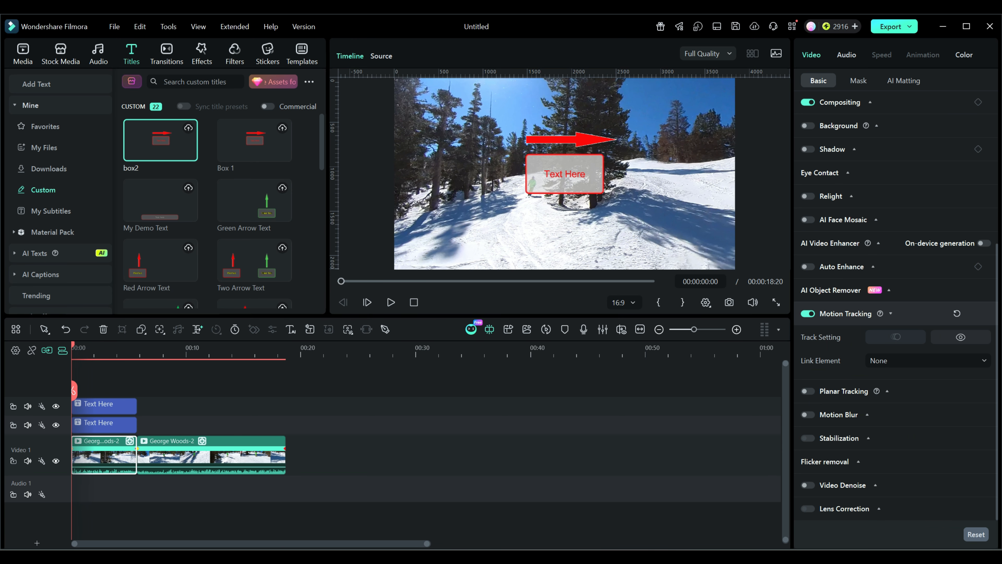
pyautogui.click(980, 360)
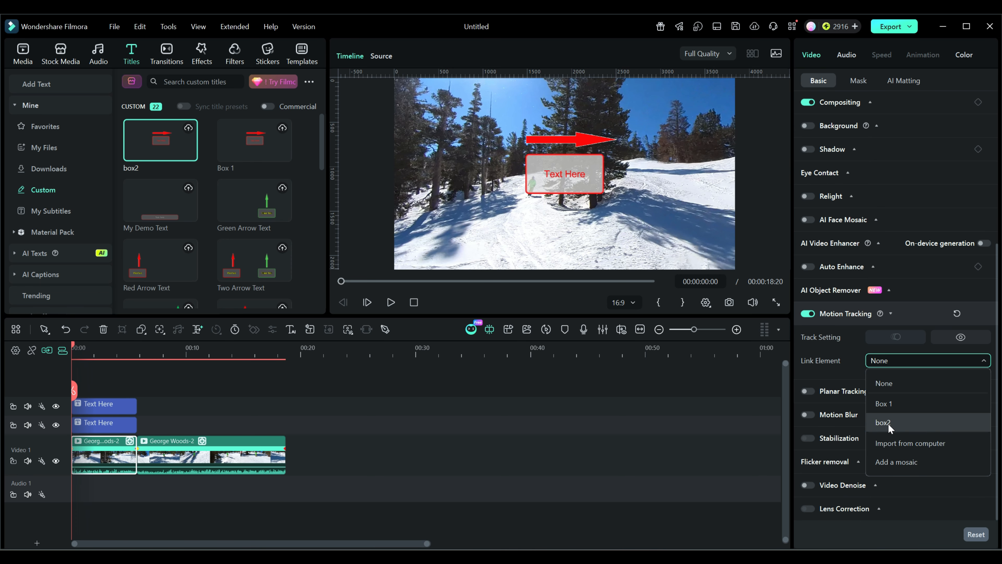